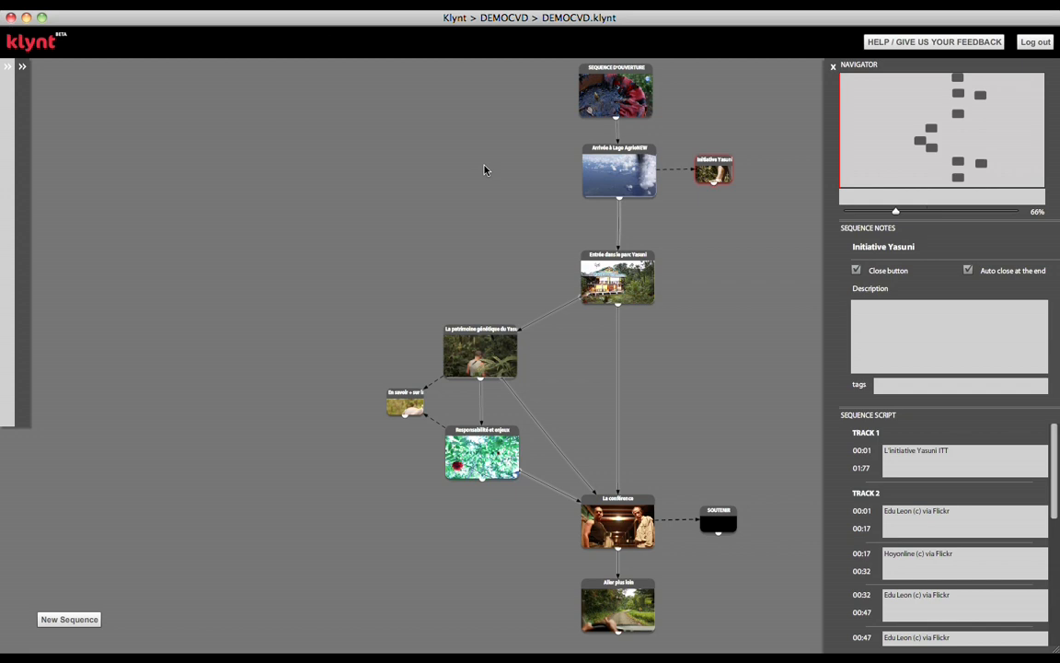
# Create a new sequence beside Arrivée à Lago AgrioNEW and link it between that sequence and La patrimoine génétique du Yasuni
pyautogui.rightClick(486, 169)
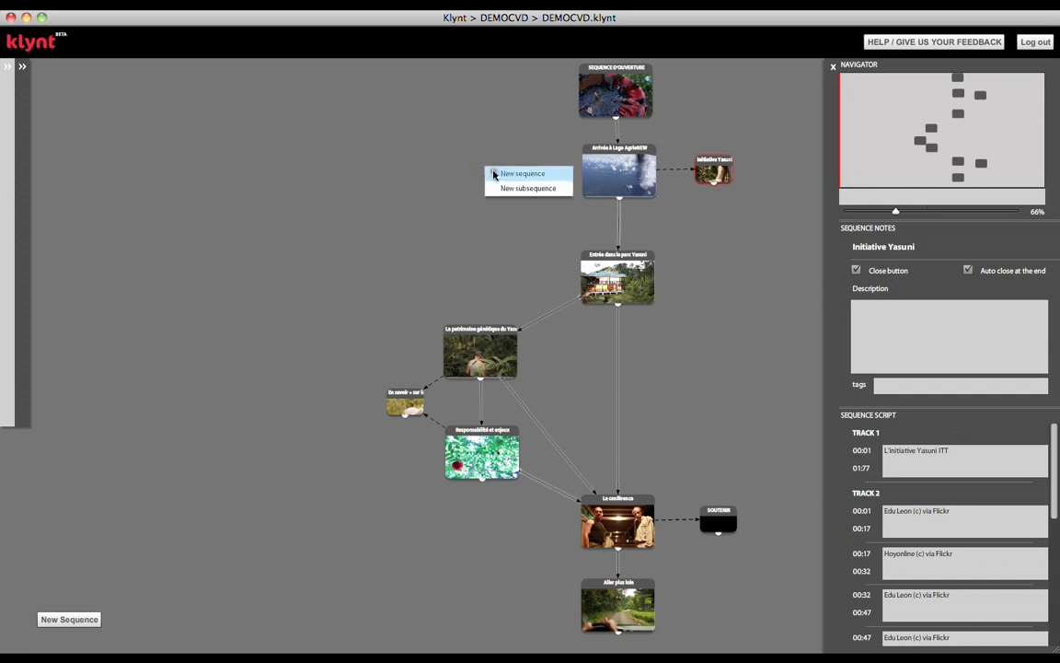
pyautogui.click(522, 173)
pyautogui.moveTo(538, 114); pyautogui.dragTo(476, 208)
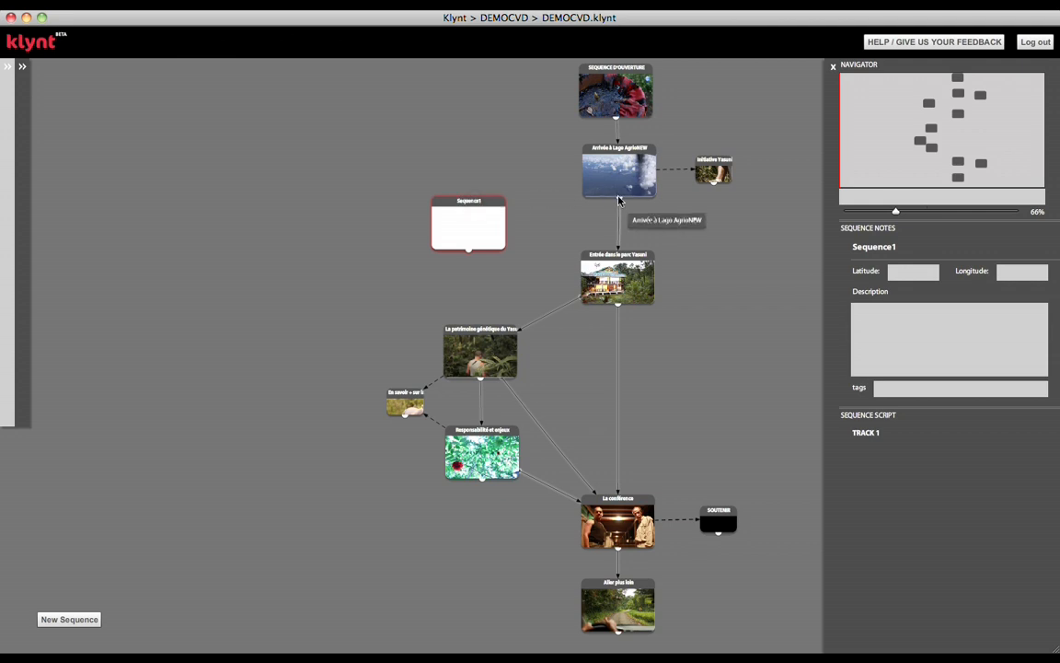
pyautogui.moveTo(609, 197); pyautogui.dragTo(479, 339)
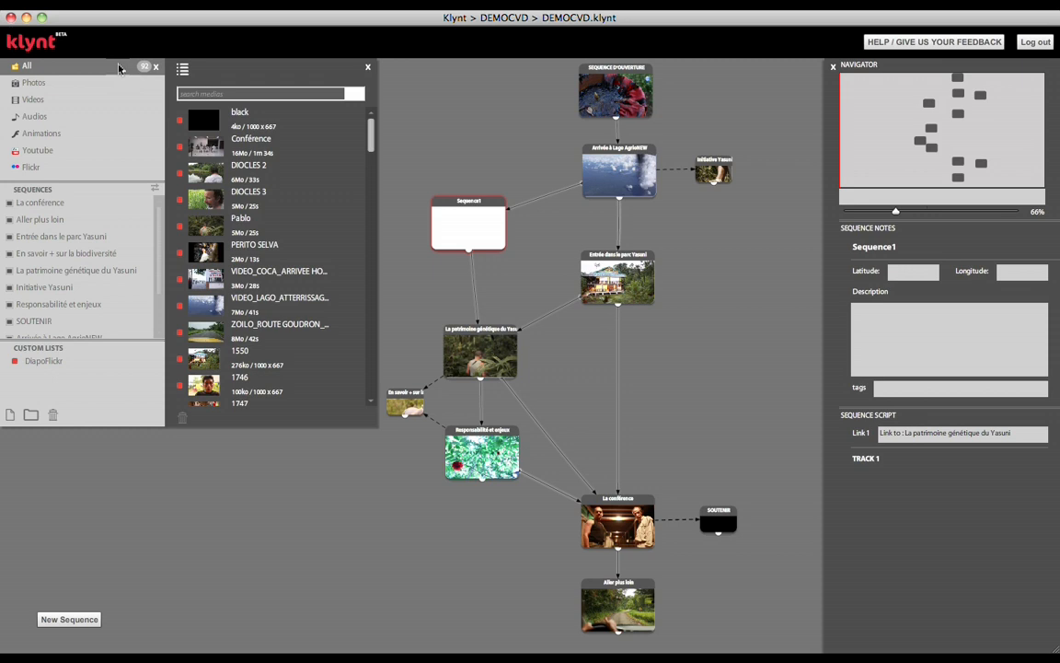
# Switch to Finder and import all files from the "medias de mon webdoc" folder into the Klynt media library
pyautogui.press('super+Tab')
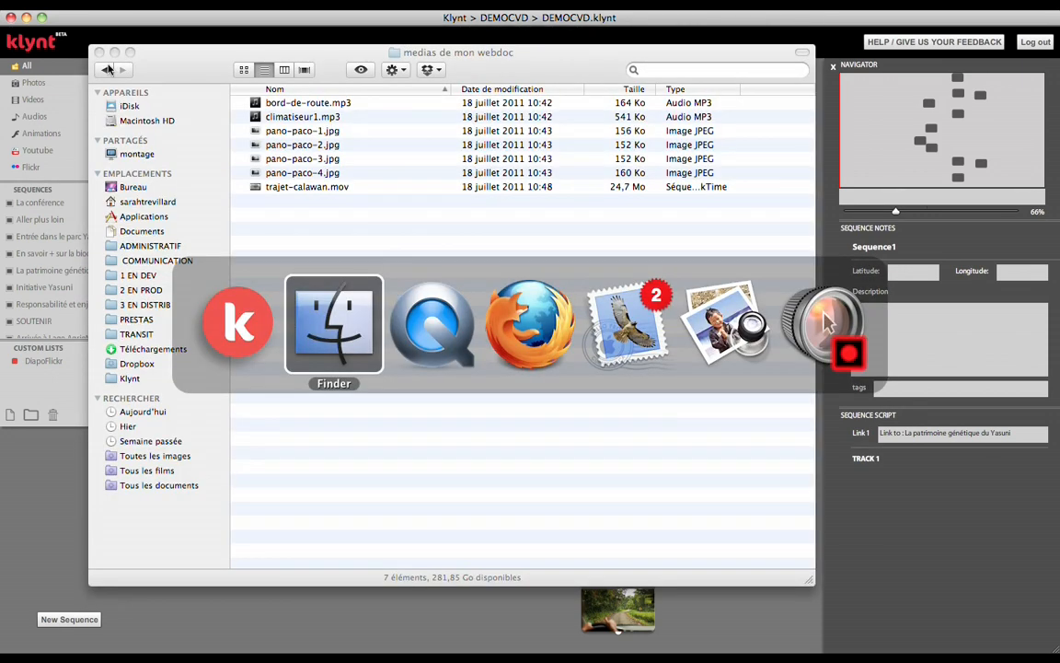
pyautogui.moveTo(348, 230); pyautogui.dragTo(57, 99)
pyautogui.press('super+Tab')
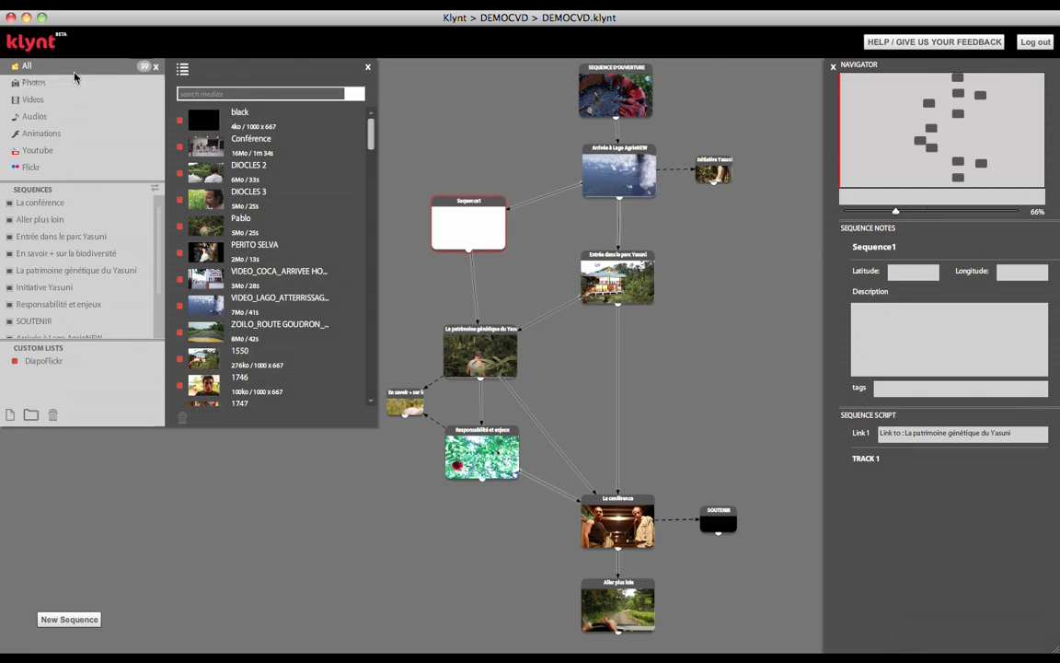
# Review the media library by category: photos, videos, audios, animations, all media, Youtube and Flickr
pyautogui.click(75, 84)
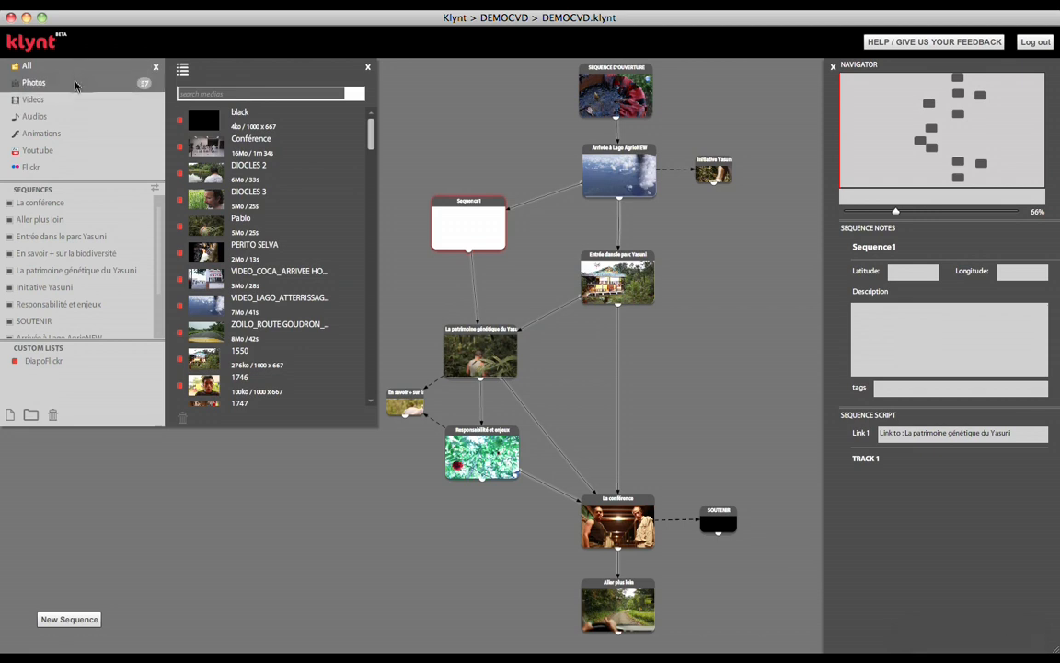
pyautogui.click(81, 99)
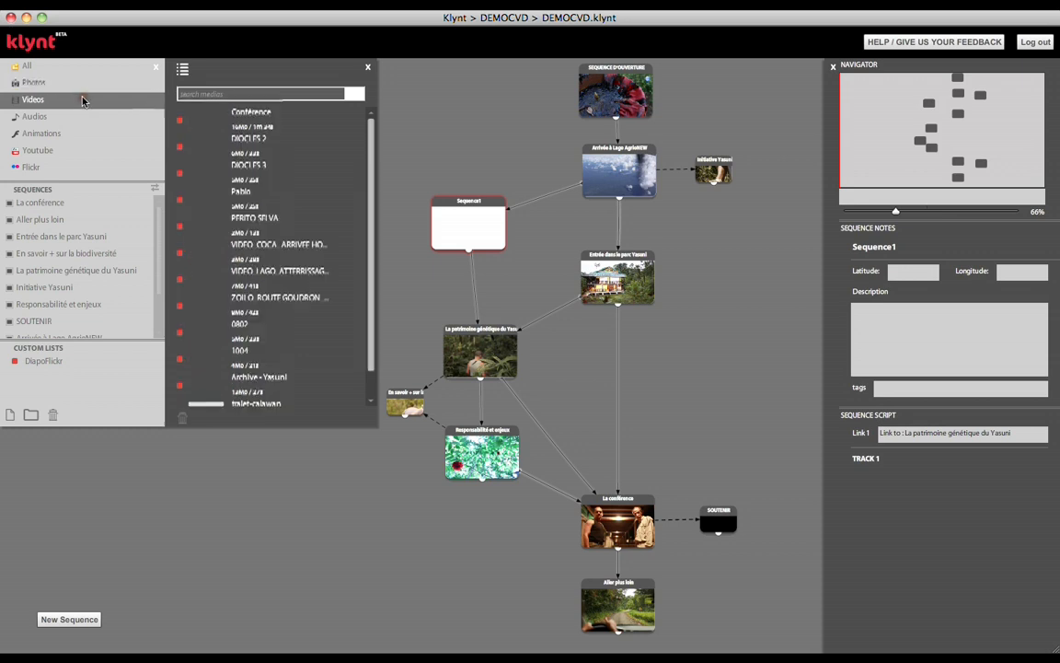
pyautogui.click(89, 118)
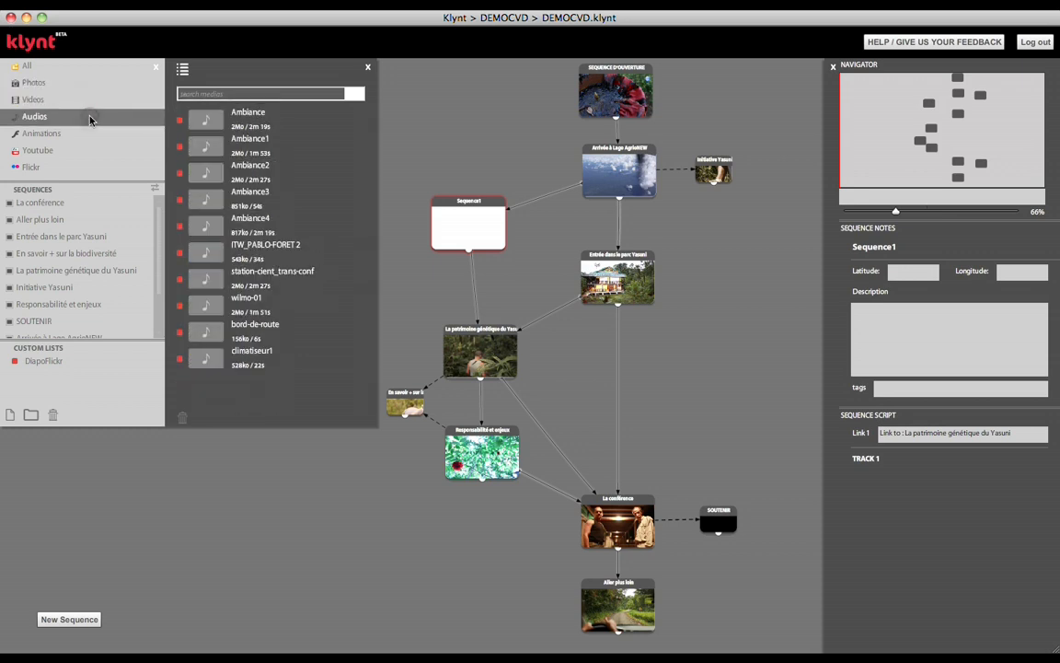
pyautogui.click(101, 137)
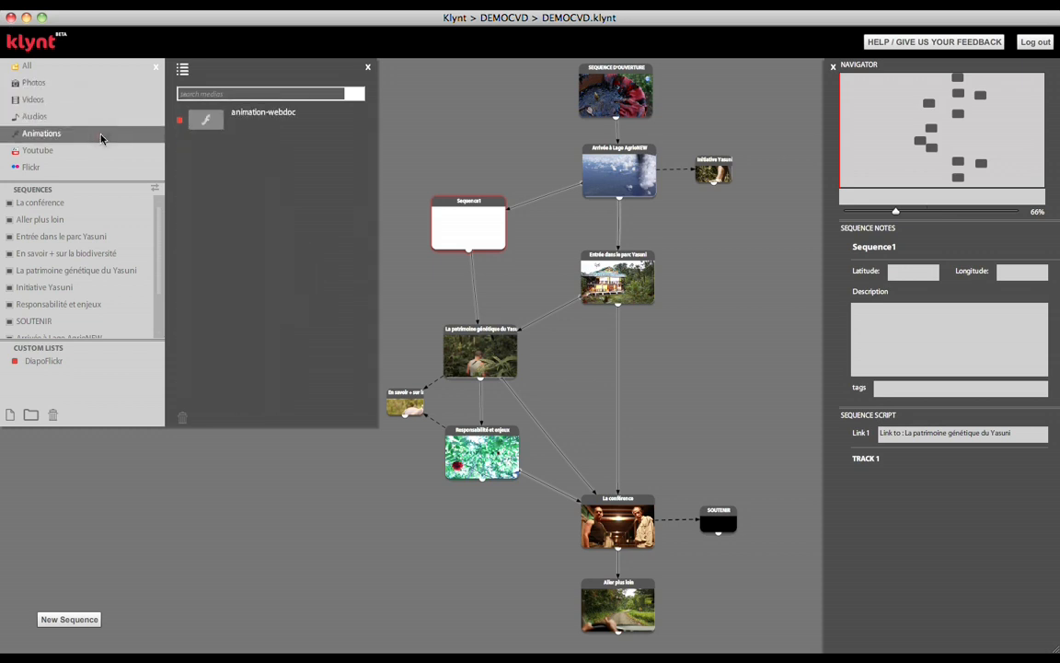
pyautogui.click(67, 74)
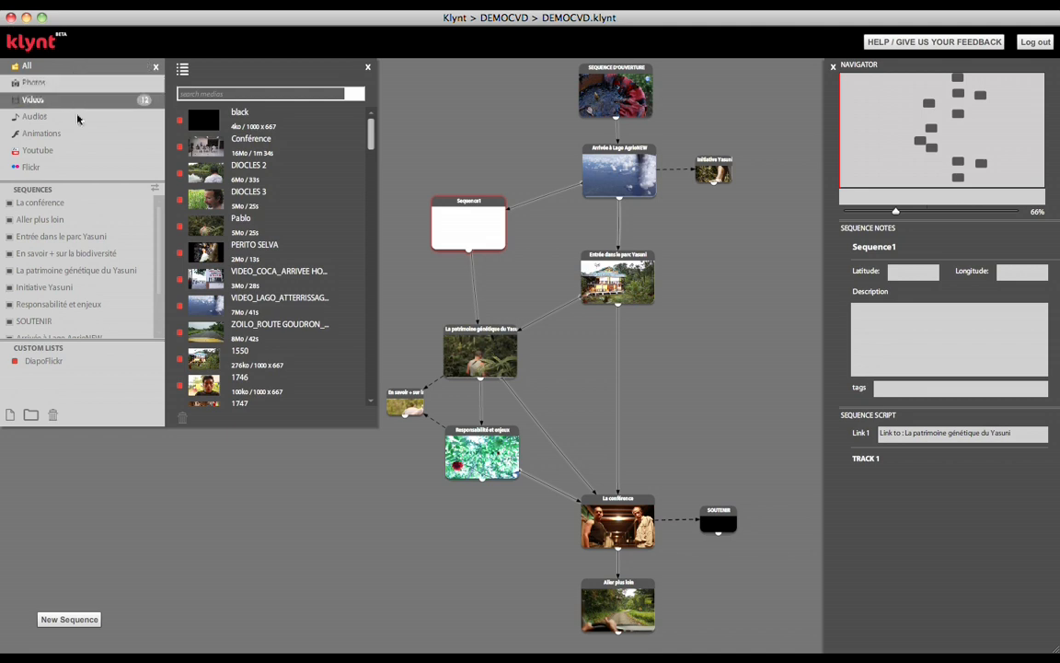
pyautogui.click(81, 152)
pyautogui.click(92, 164)
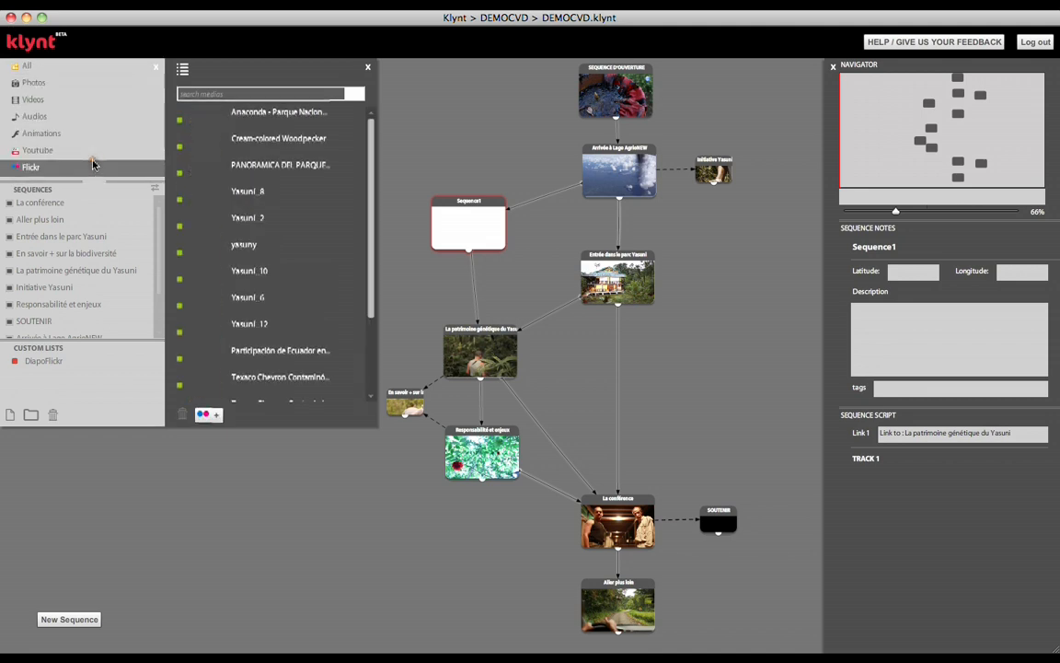
# Show the library's Youtube media, switch to Firefox and copy the URL of the Yasuni ITT Documentary 2009 video
pyautogui.click(86, 152)
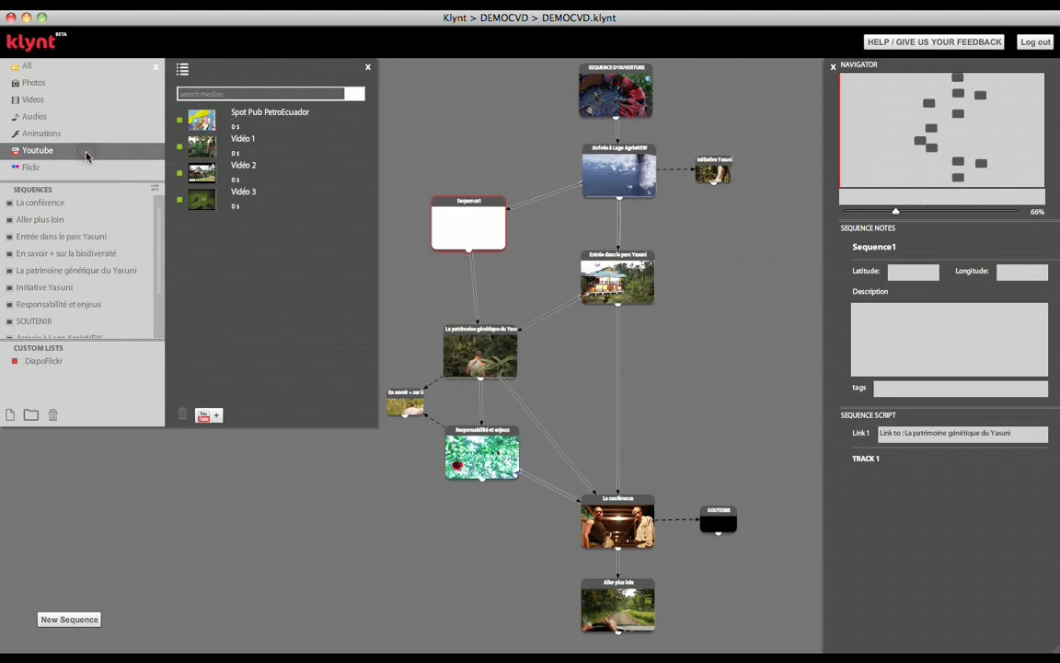
pyautogui.press('super+Tab')
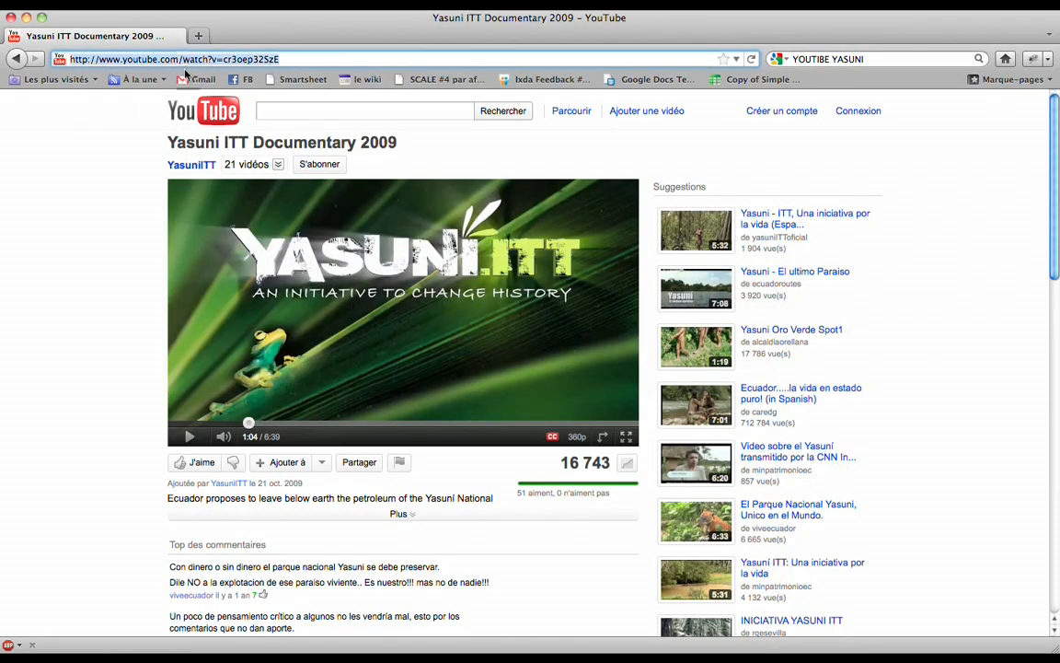
pyautogui.rightClick(178, 59)
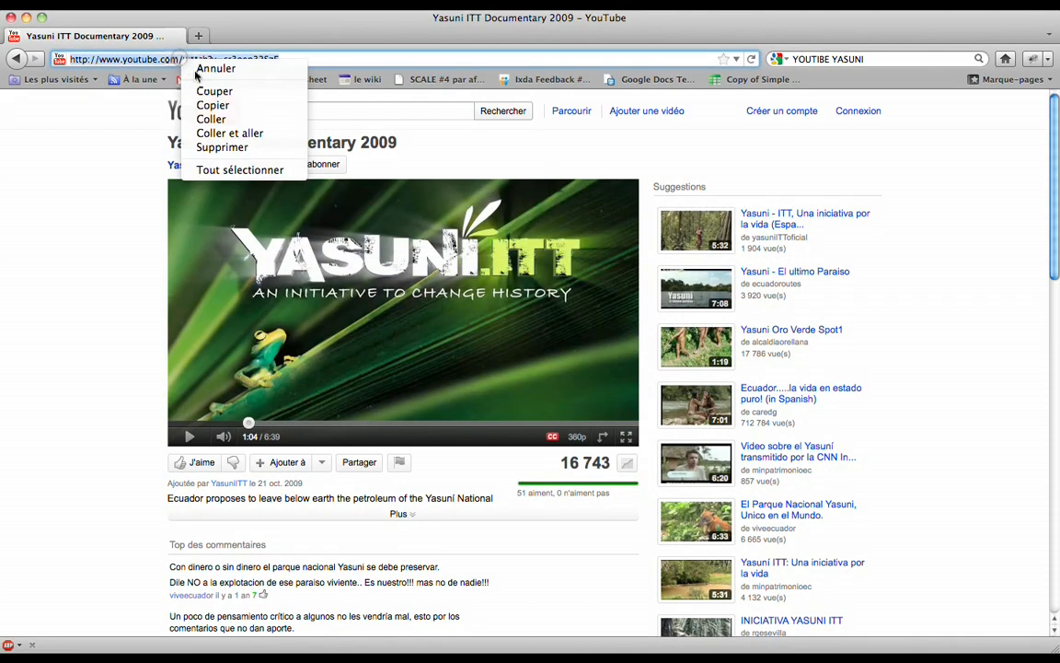
pyautogui.click(221, 108)
# Return to Klynt and add the YouTube video to the media library using the copied URL
pyautogui.press('super+Tab')
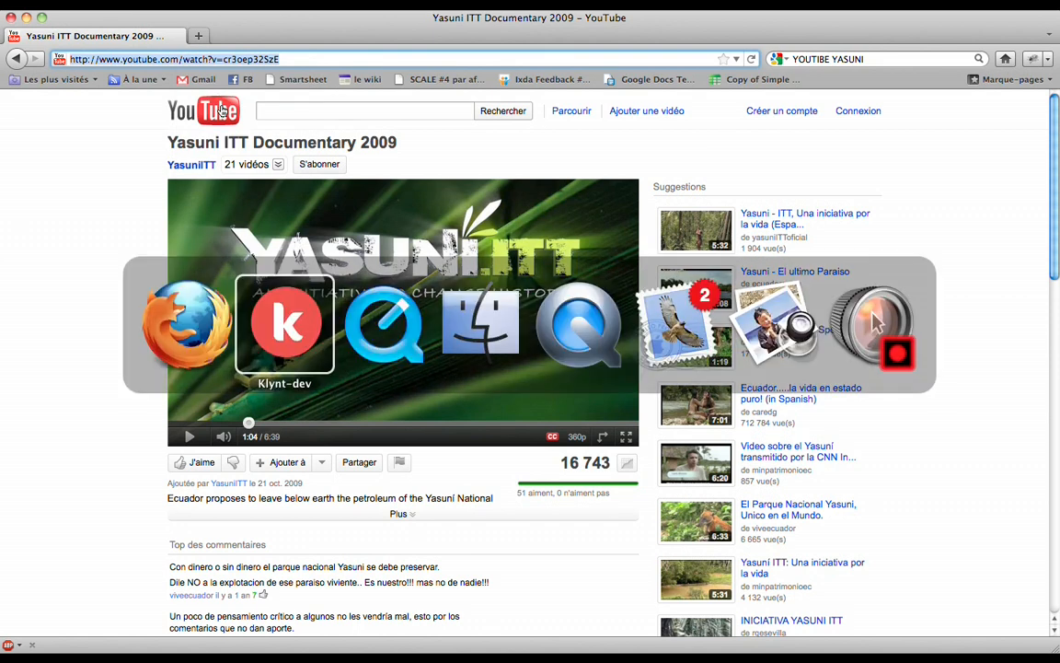
pyautogui.click(210, 417)
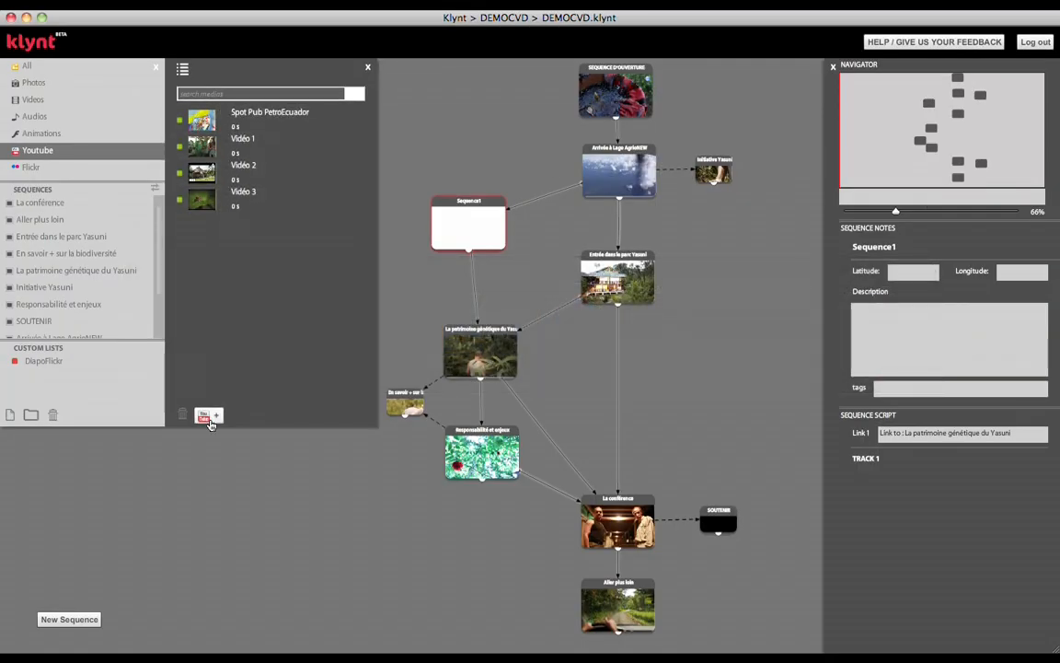
pyautogui.click(175, 245)
pyautogui.rightClick(175, 245)
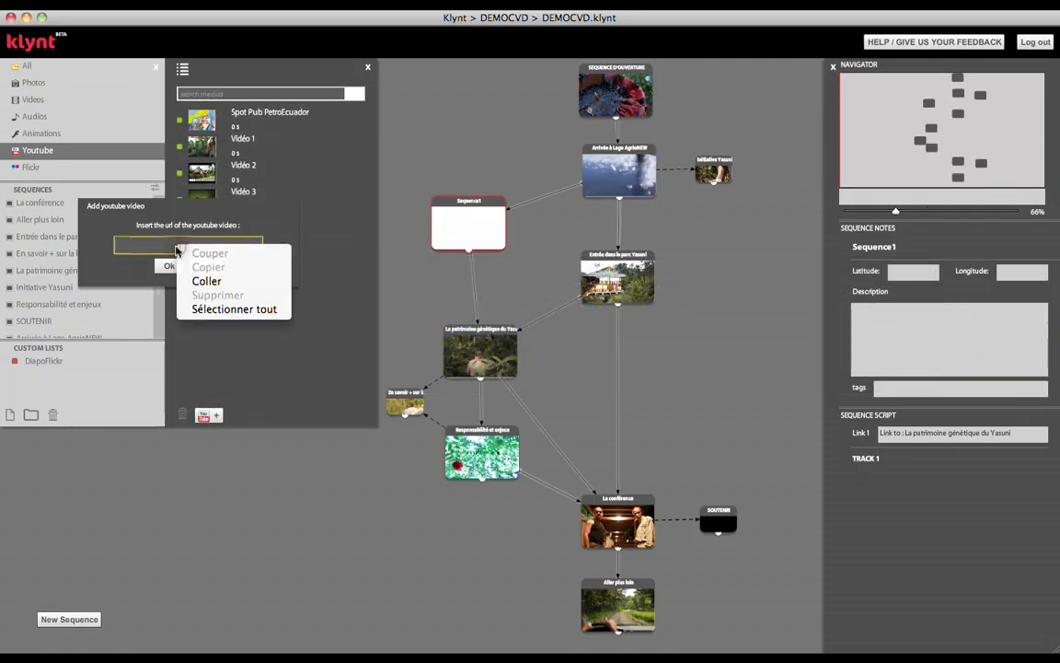
pyautogui.click(178, 276)
pyautogui.click(174, 268)
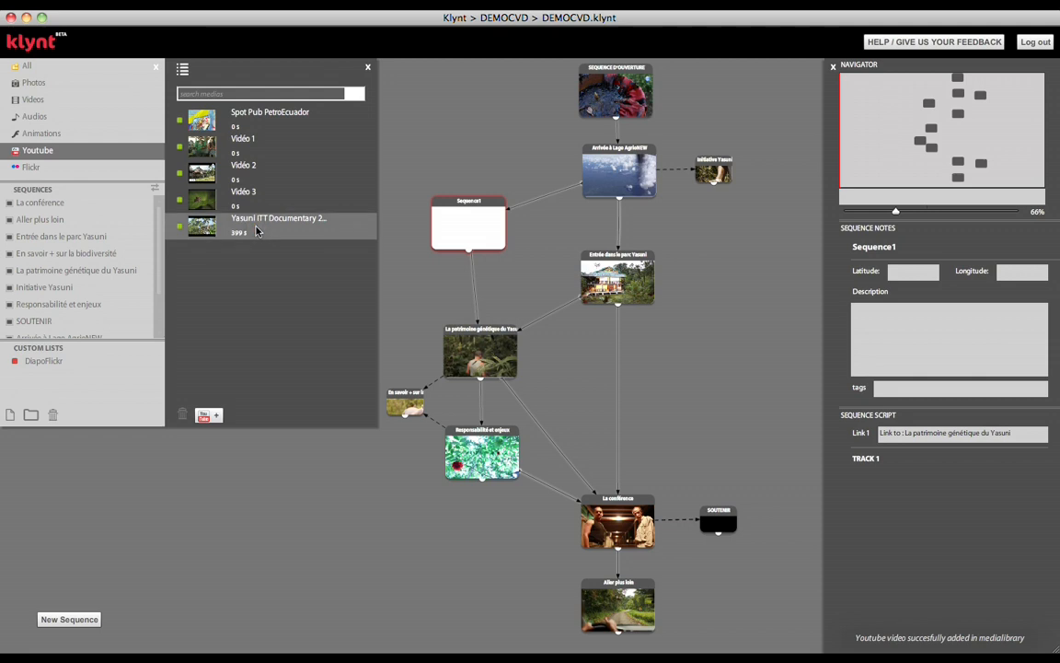
# Open the Yasuni ITT Documentary 2009 video's details and examine its tags and comments
pyautogui.doubleClick(258, 232)
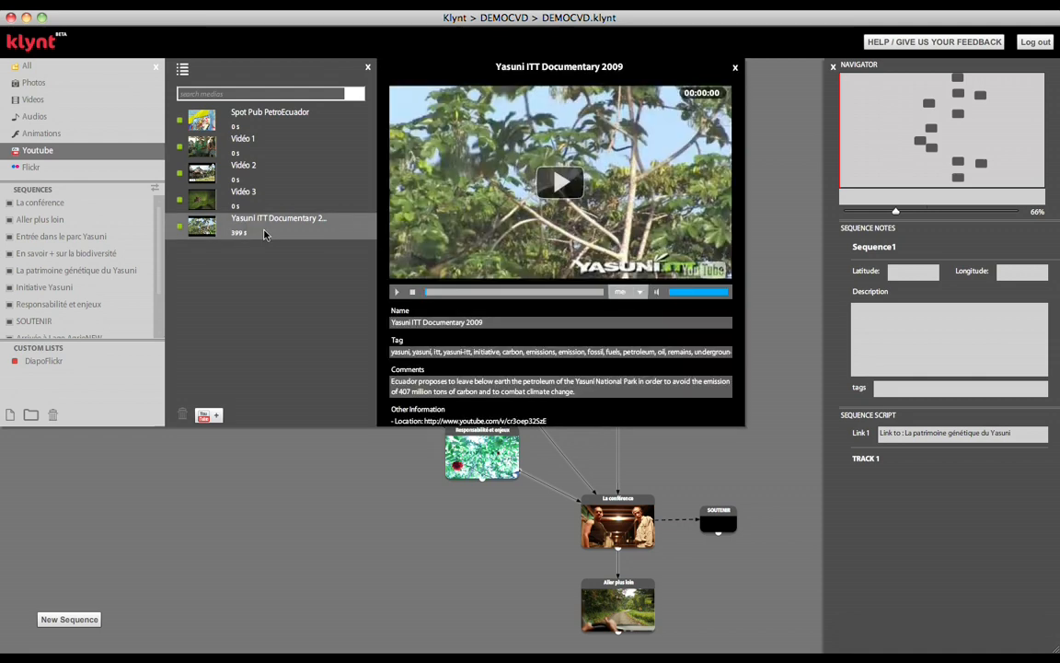
pyautogui.click(557, 352)
pyautogui.click(608, 394)
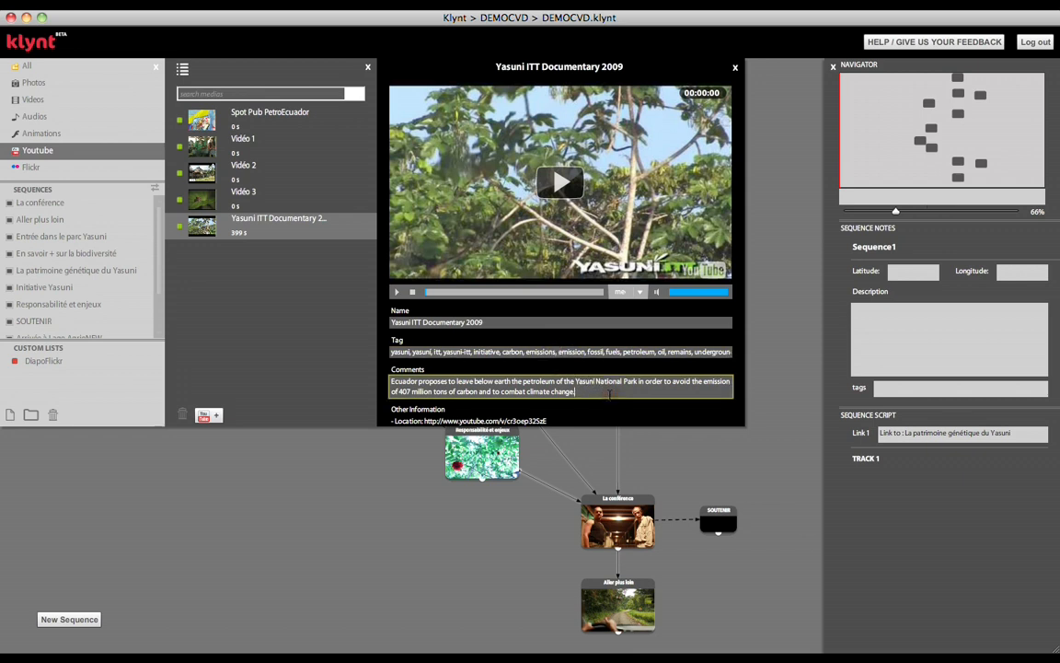
pyautogui.click(289, 309)
# Import four Flickr photos from an "ecuador yasuni" search: the tree trunk, the man at the microphone, the traditional food and the orchid
pyautogui.click(120, 167)
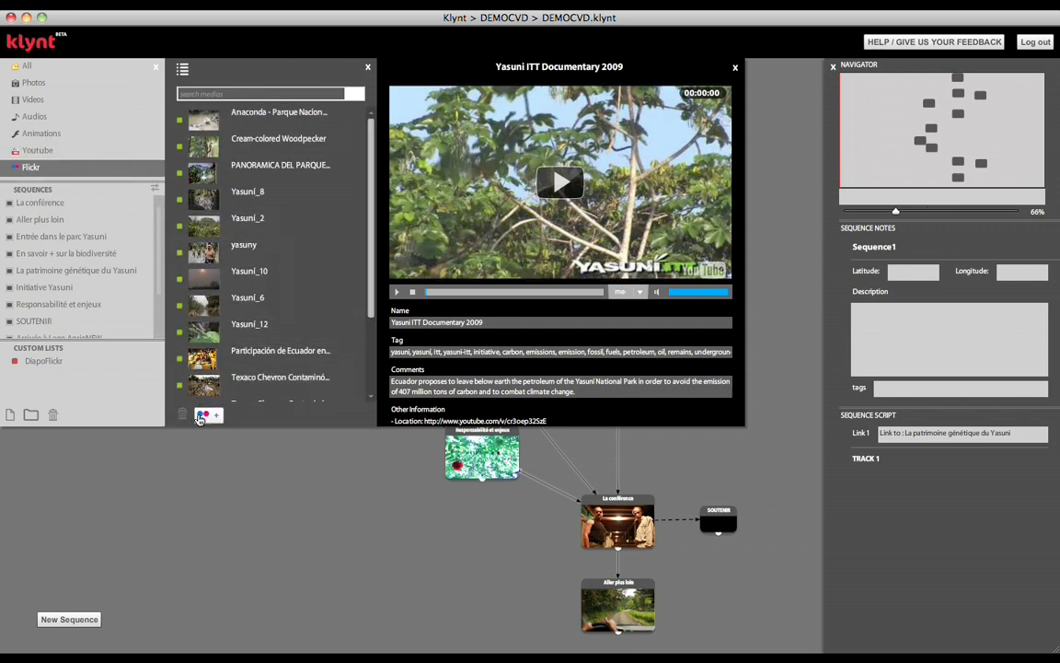
pyautogui.click(202, 415)
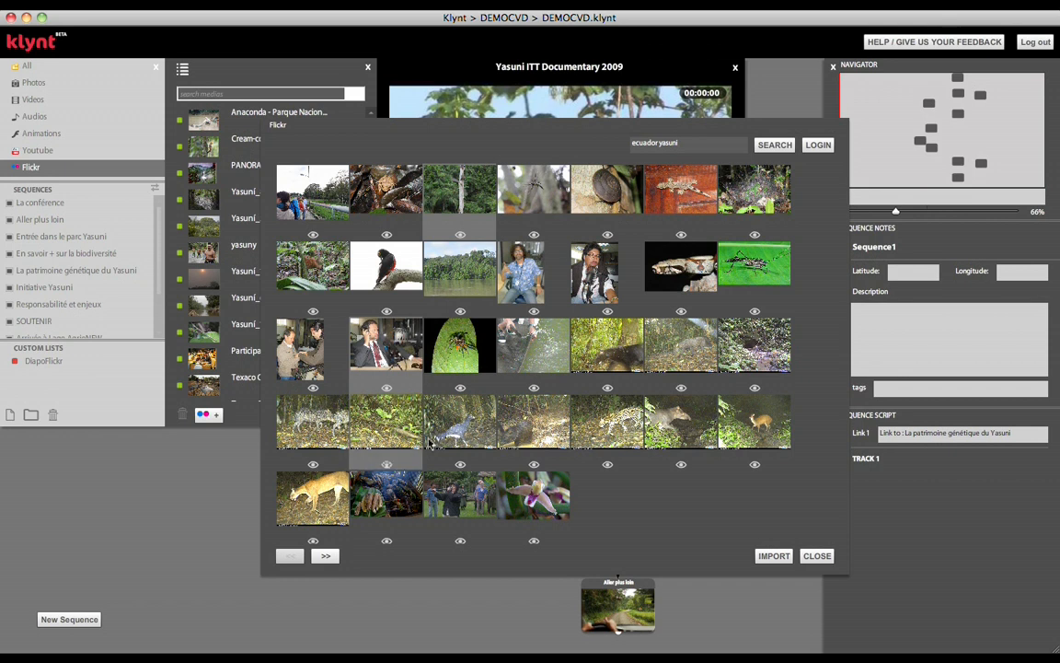
pyautogui.click(526, 496)
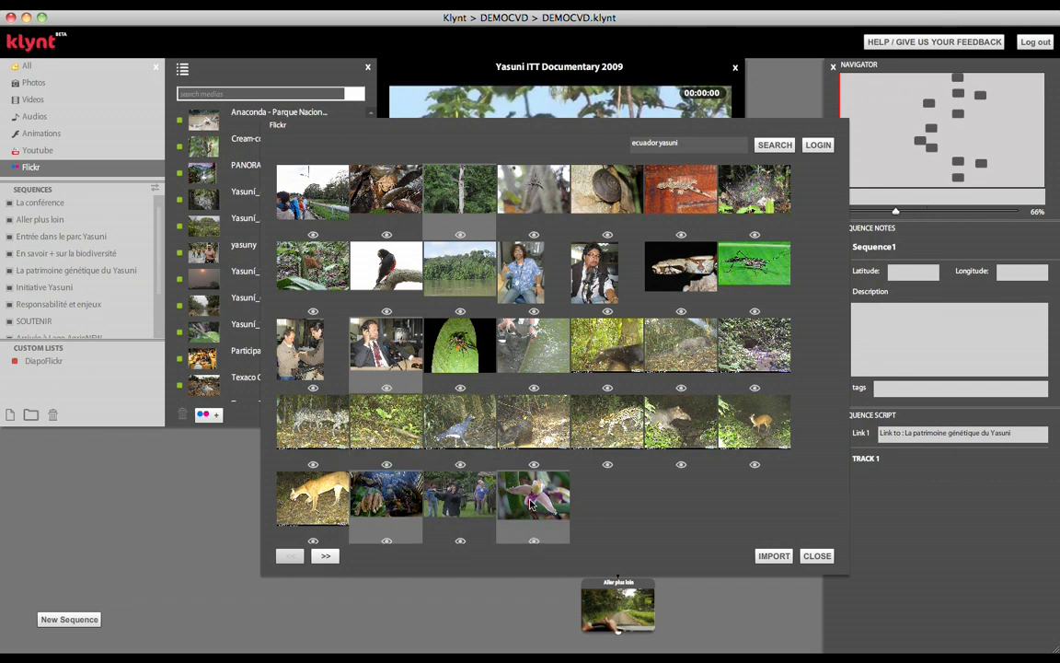
pyautogui.click(773, 557)
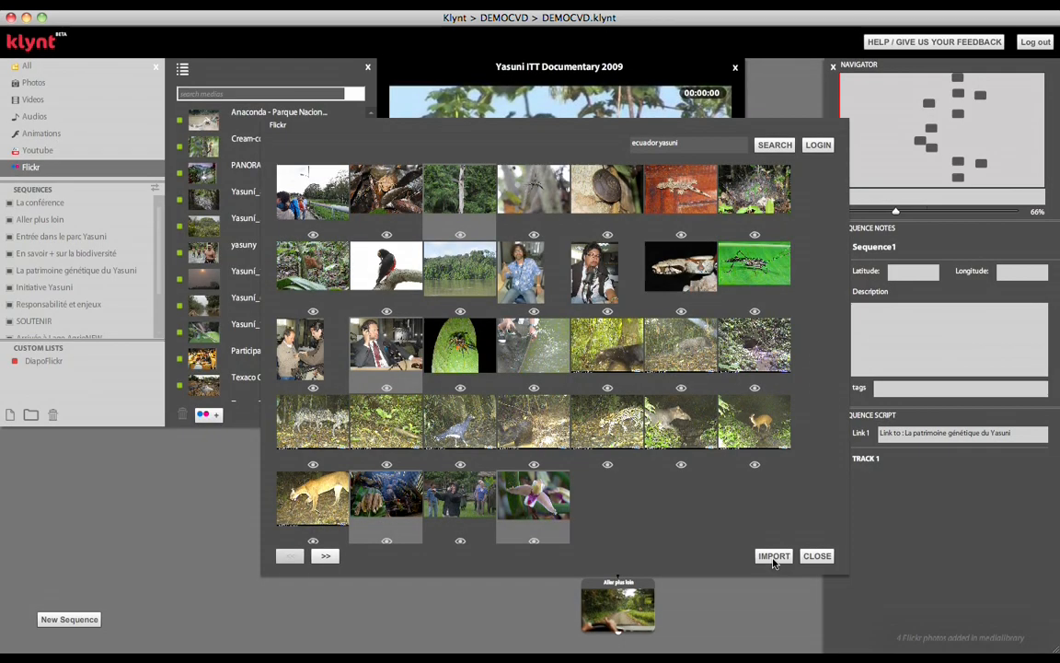
pyautogui.click(816, 556)
# Examine the preview and tags of the imported Flickr photo of the man at the microphone, then close the media library
pyautogui.scroll(-5, 308, 343)
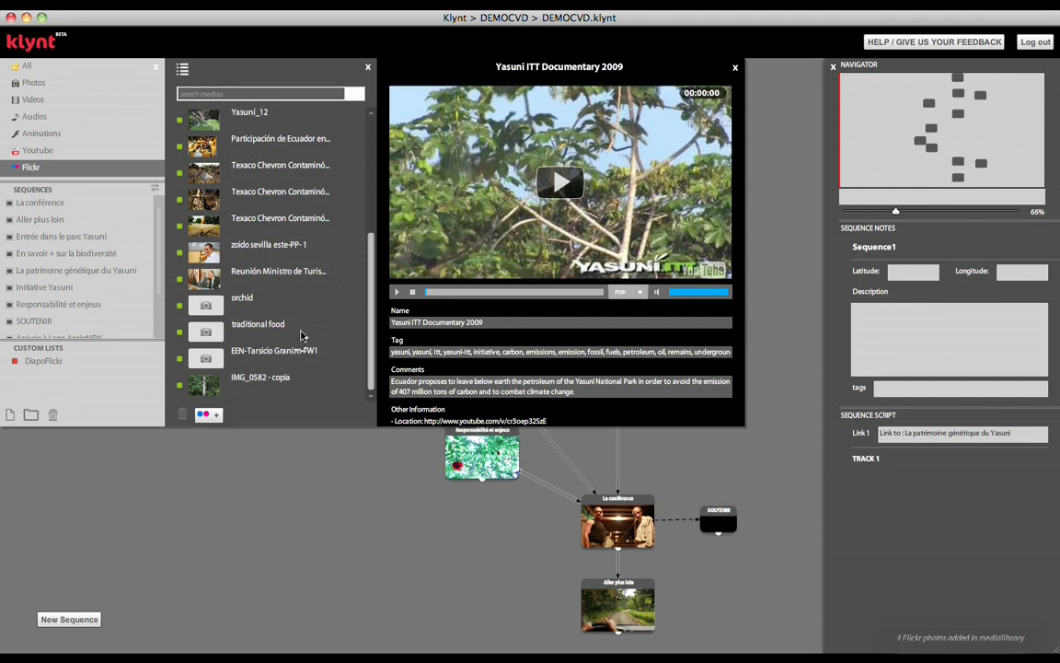
pyautogui.click(295, 378)
pyautogui.click(300, 361)
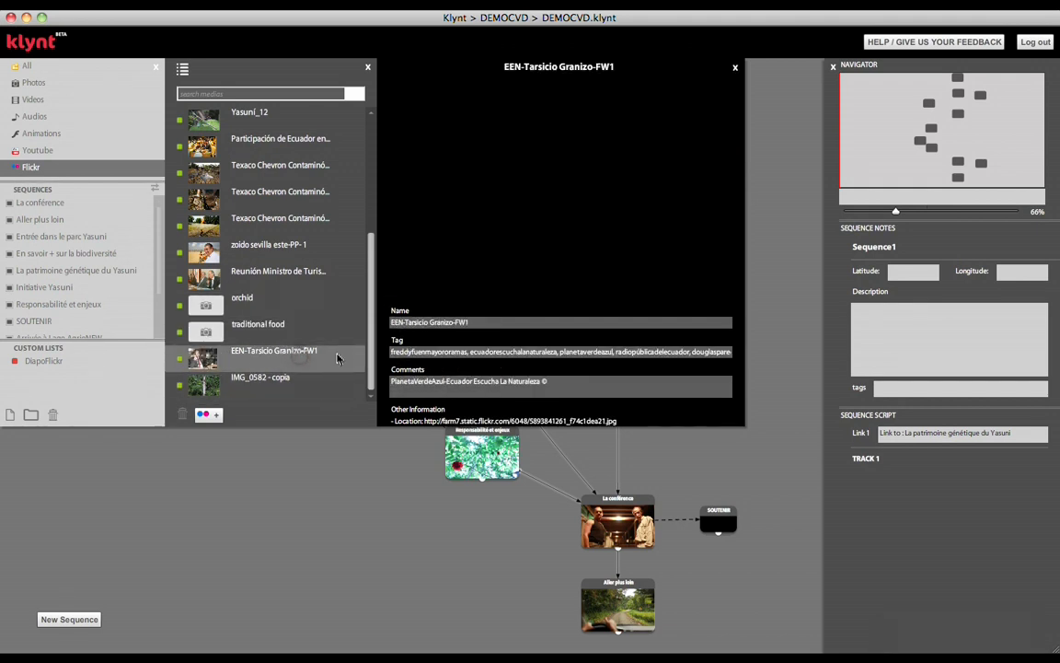
pyautogui.click(431, 352)
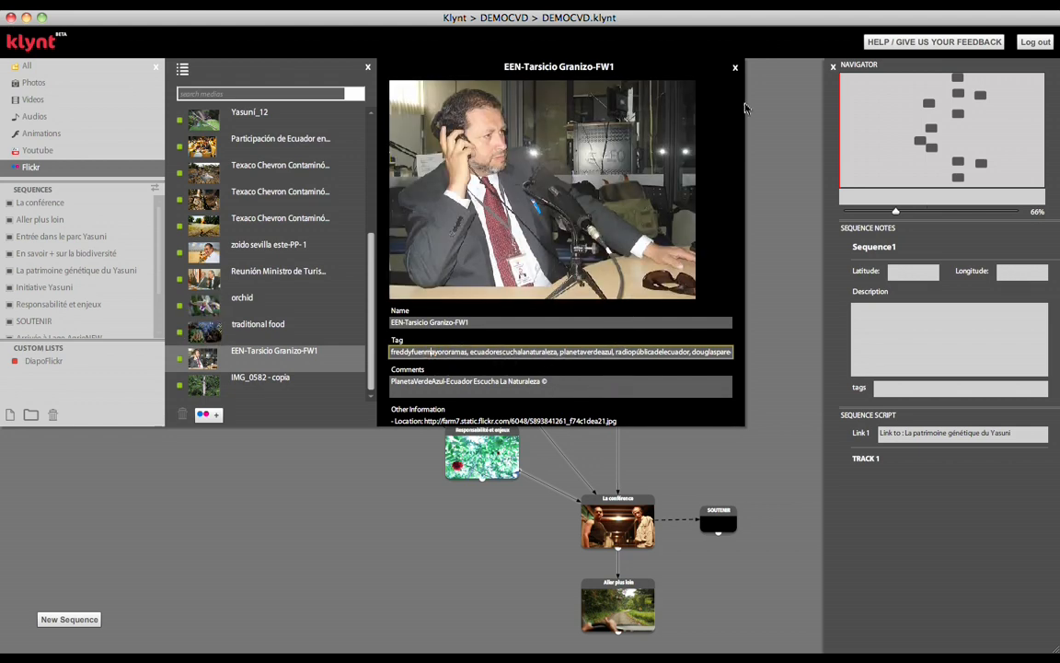
pyautogui.click(735, 70)
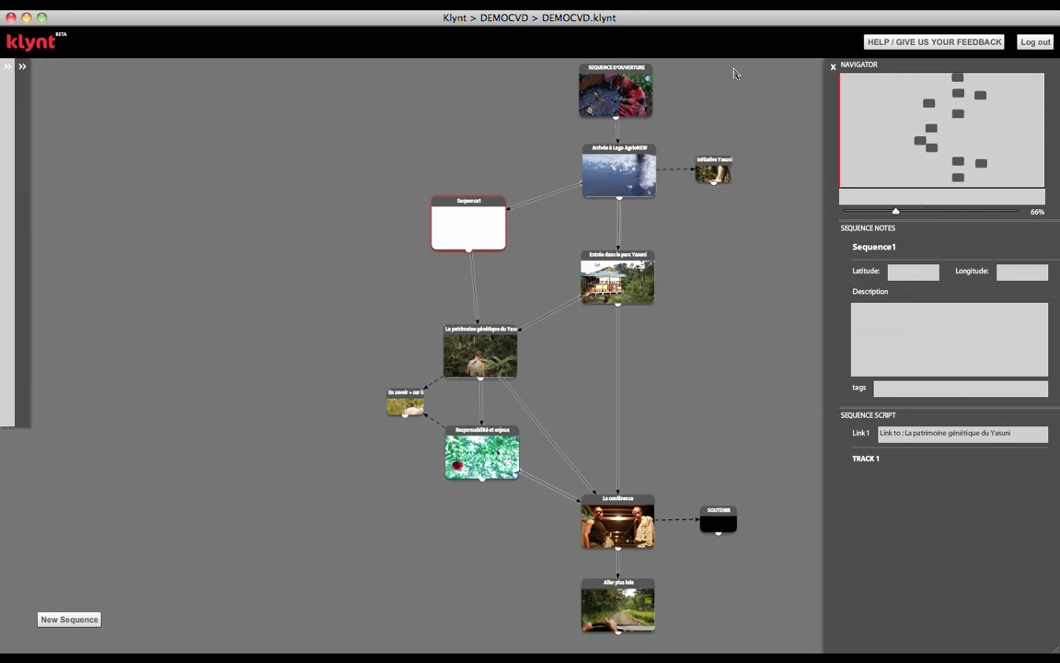
# Preview the Arrivée à Lago AgrioNEW sequence in the Klynt Player
pyautogui.click(628, 173)
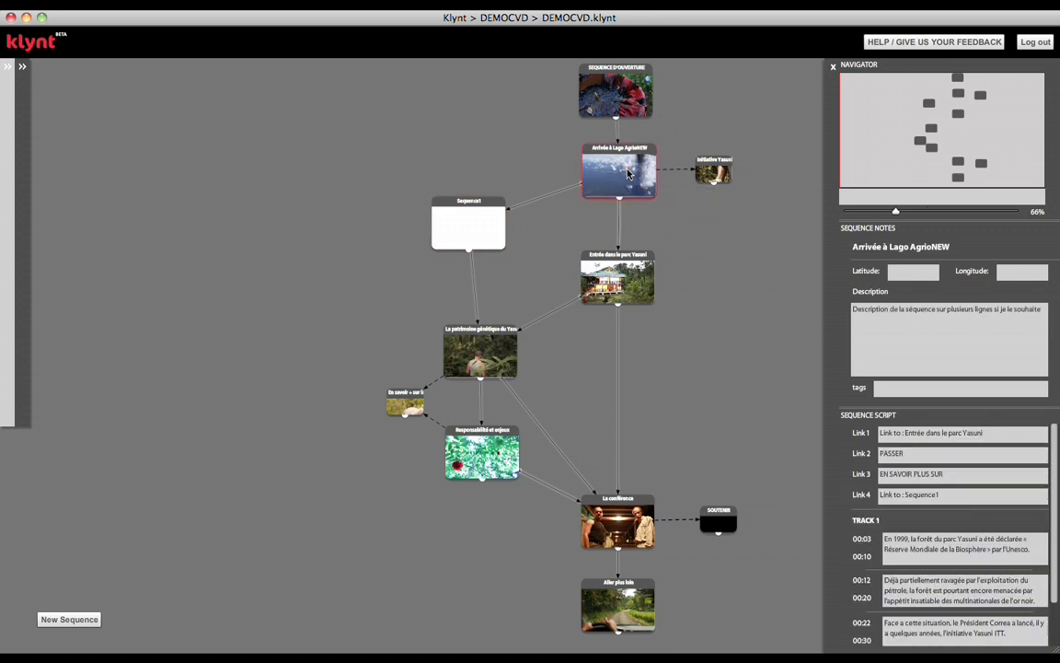
pyautogui.press('space')
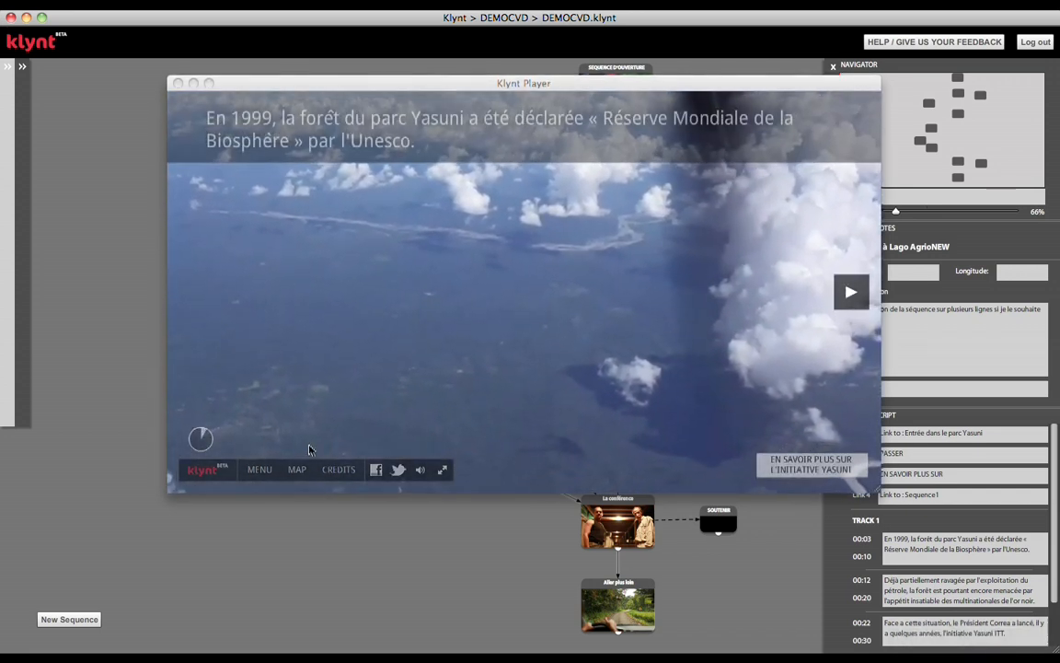
pyautogui.moveTo(198, 447)
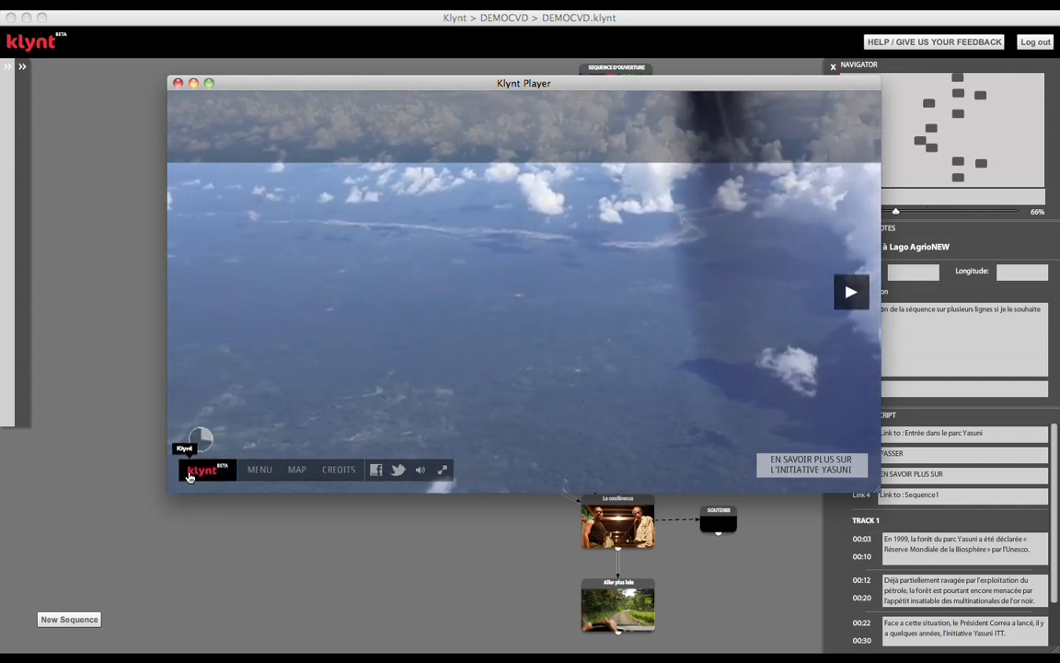
# View the player's sequence menu, close it, and open the Entrée dans le parc Yasuni marker on the map
pyautogui.click(257, 472)
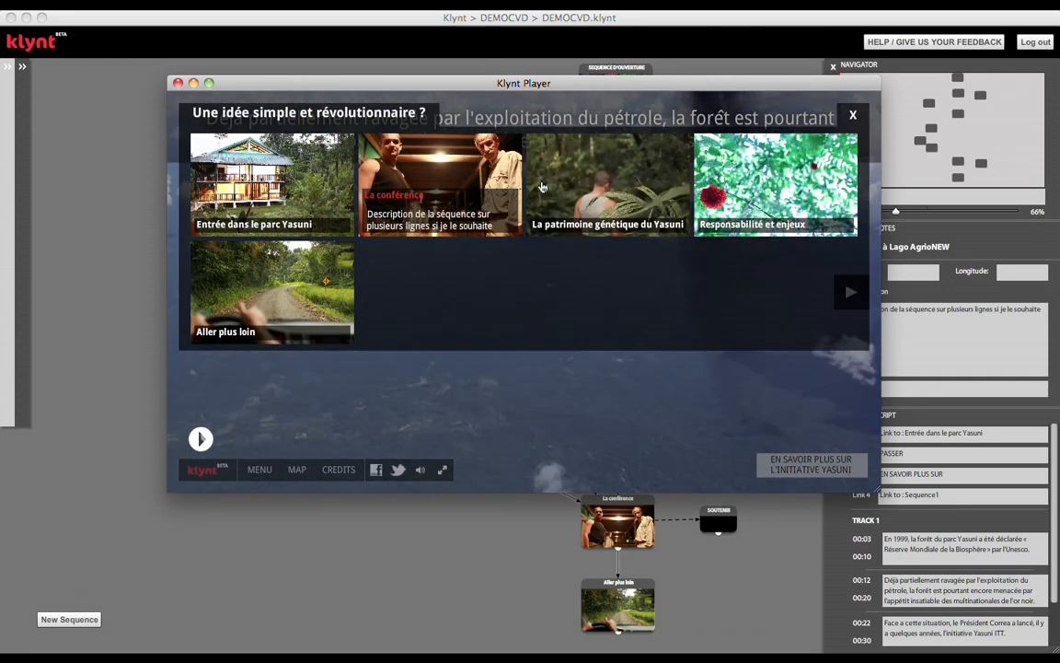
pyautogui.click(854, 115)
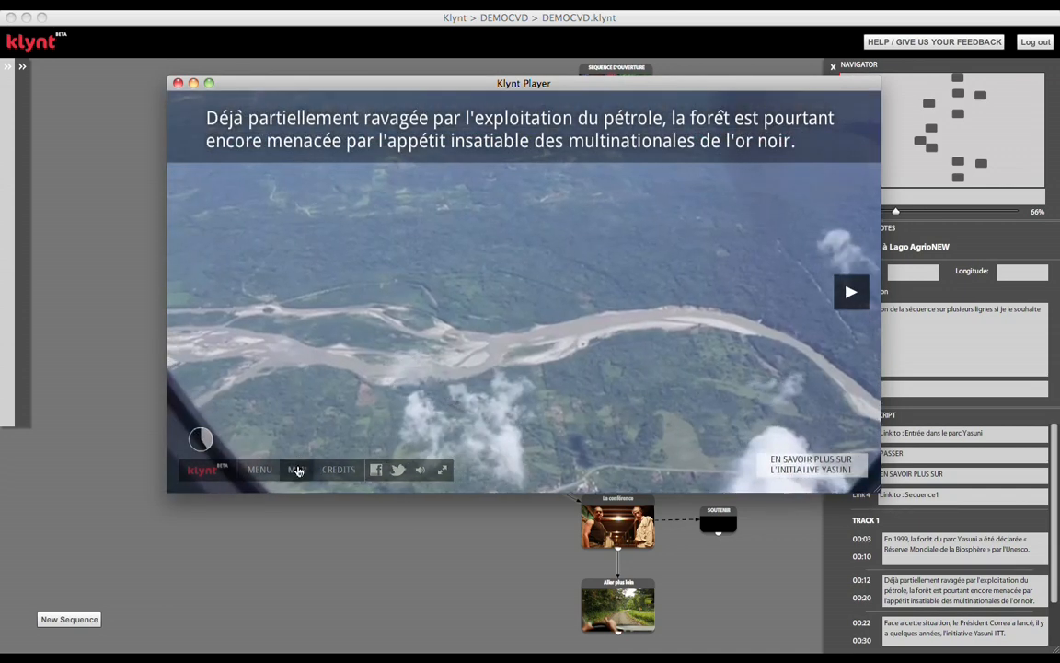
pyautogui.click(295, 470)
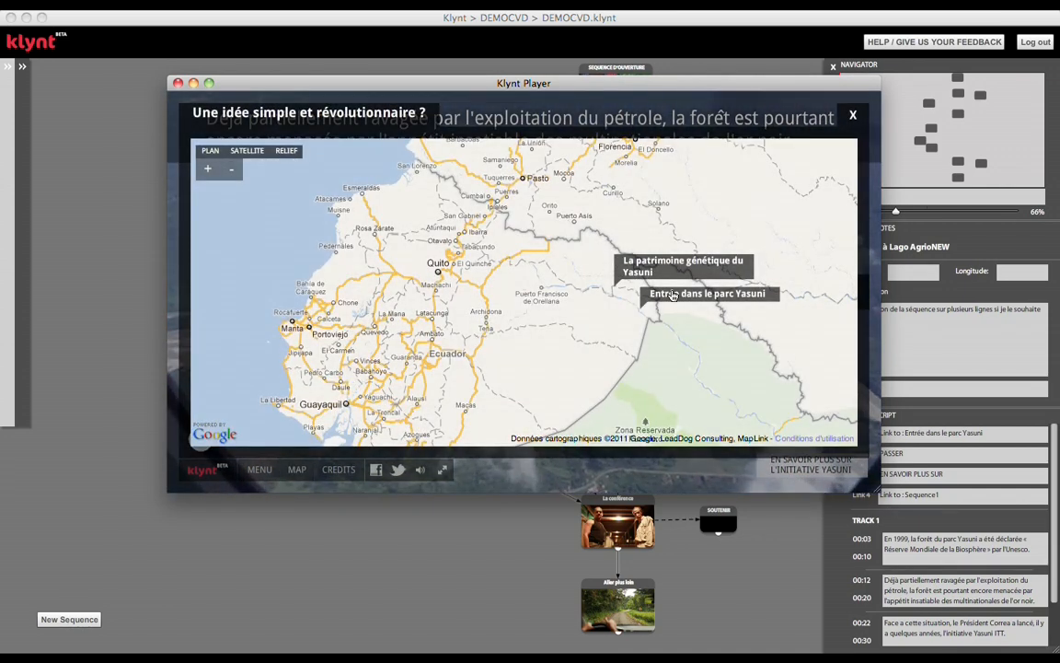
pyautogui.click(673, 294)
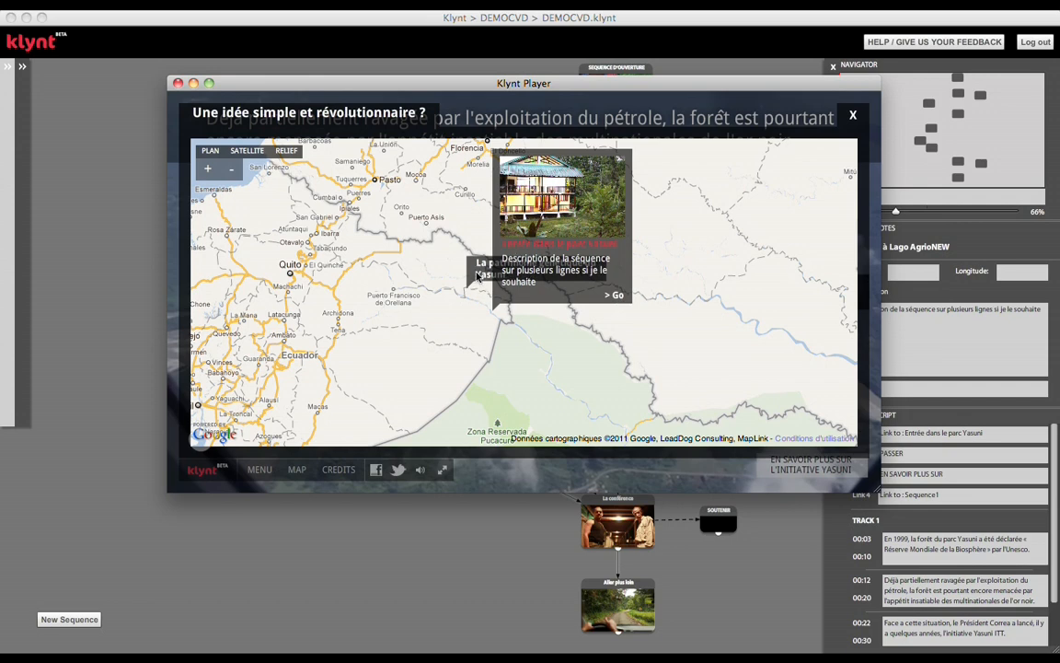
# View the La patrimoine génétique du Yasuni marker on the map, then close the map and the player
pyautogui.click(477, 275)
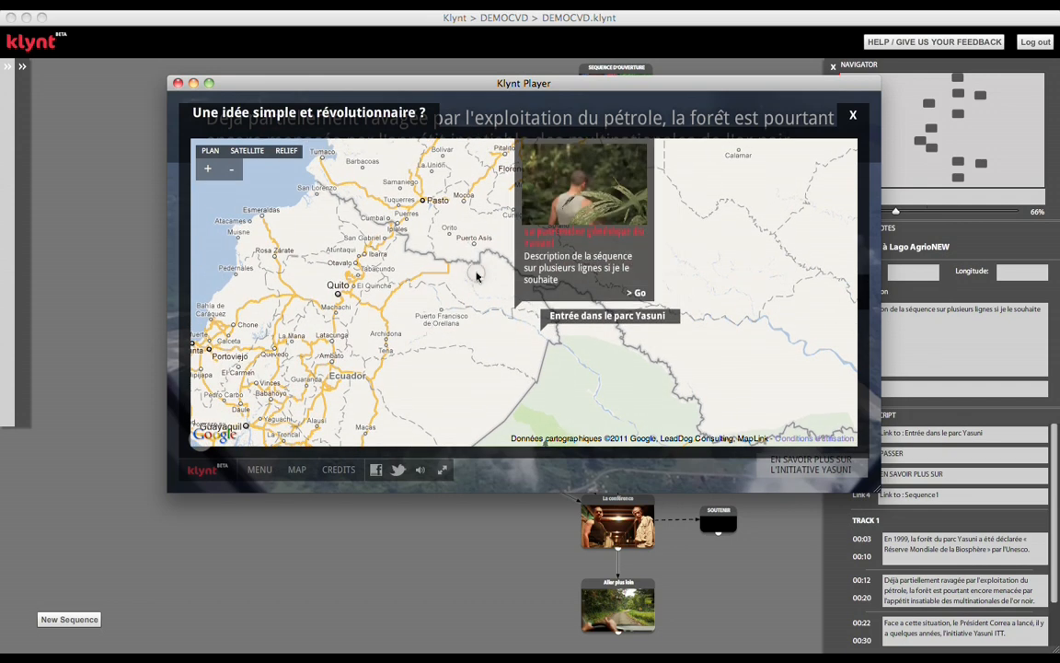
pyautogui.click(857, 115)
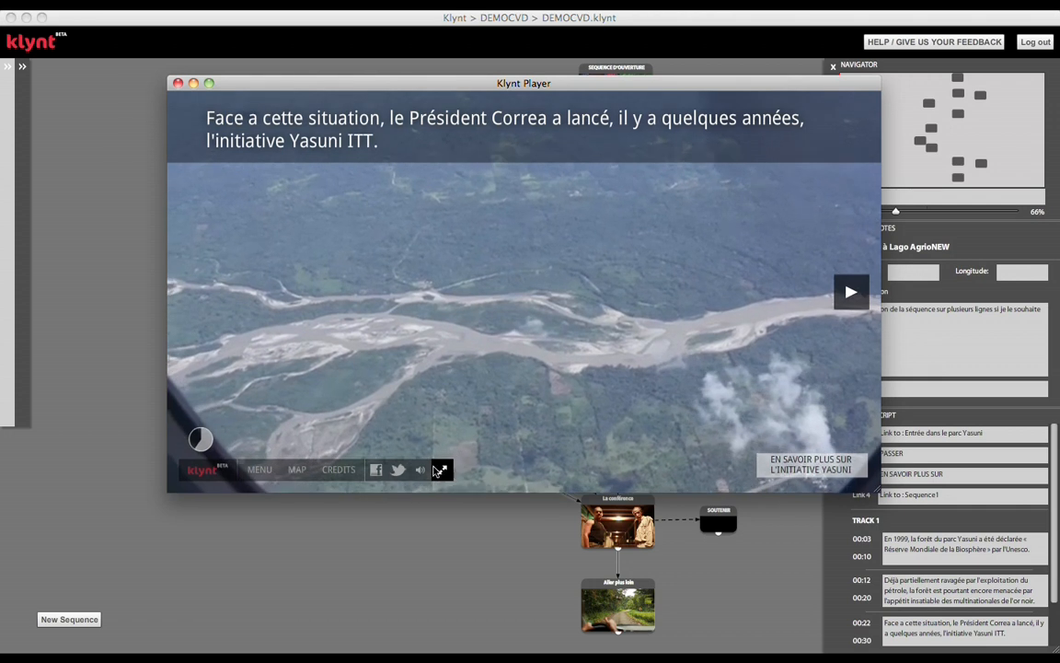
pyautogui.click(178, 83)
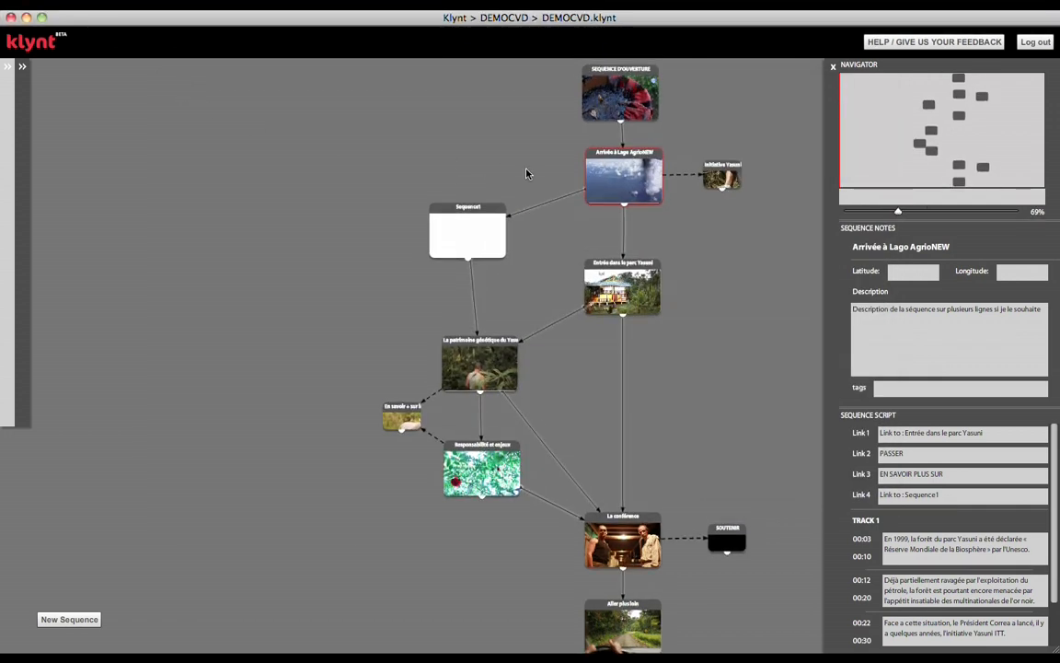
# Open the Arrivée à Lago AgrioNEW sequence for editing and examine its tracks, the second caption's parameters and the frame at 00:06:40
pyautogui.doubleClick(610, 193)
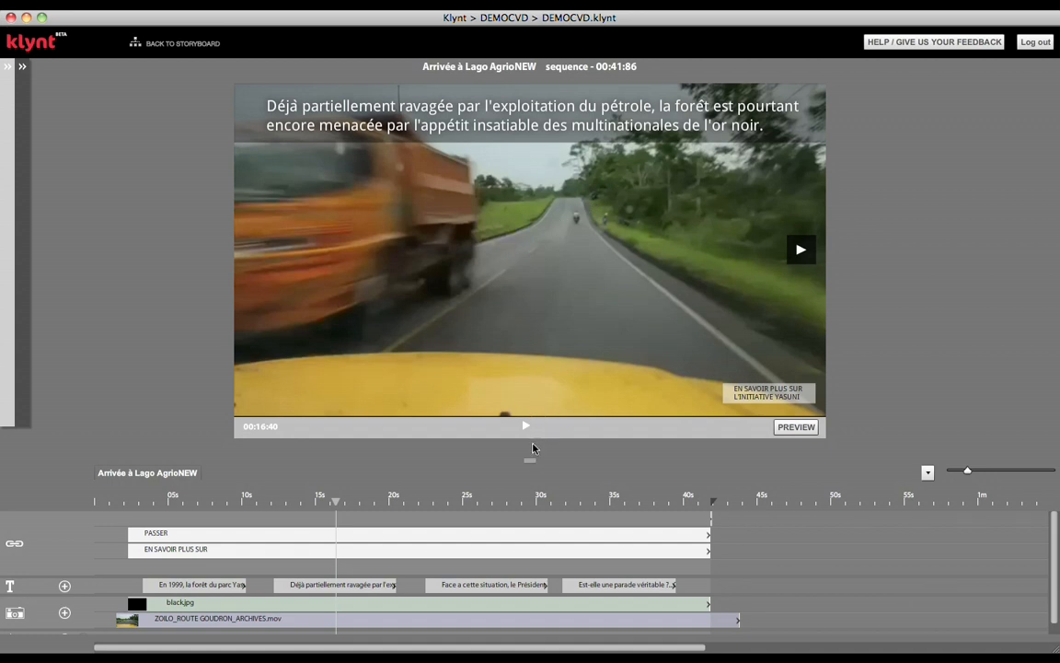
pyautogui.moveTo(530, 460); pyautogui.dragTo(530, 448)
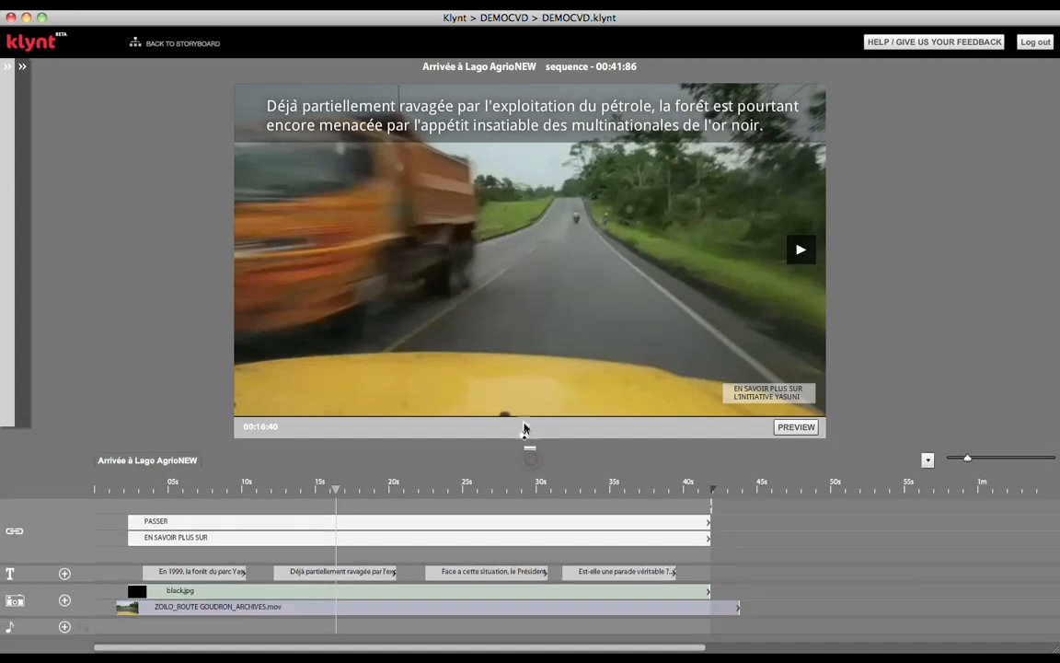
pyautogui.click(488, 234)
pyautogui.click(443, 109)
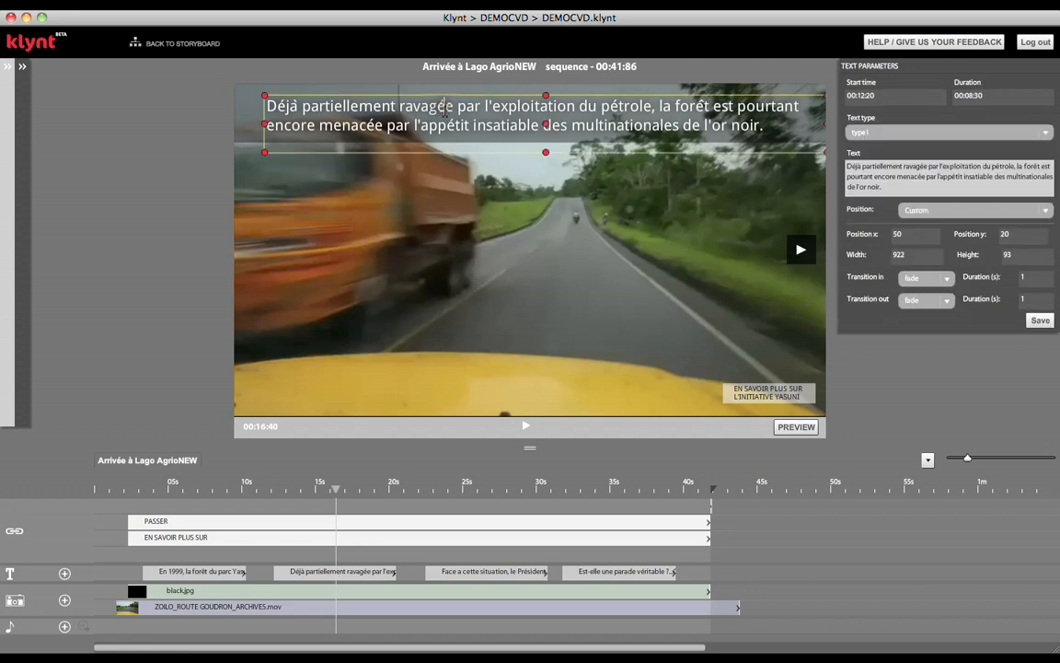
pyautogui.moveTo(338, 488); pyautogui.dragTo(190, 485)
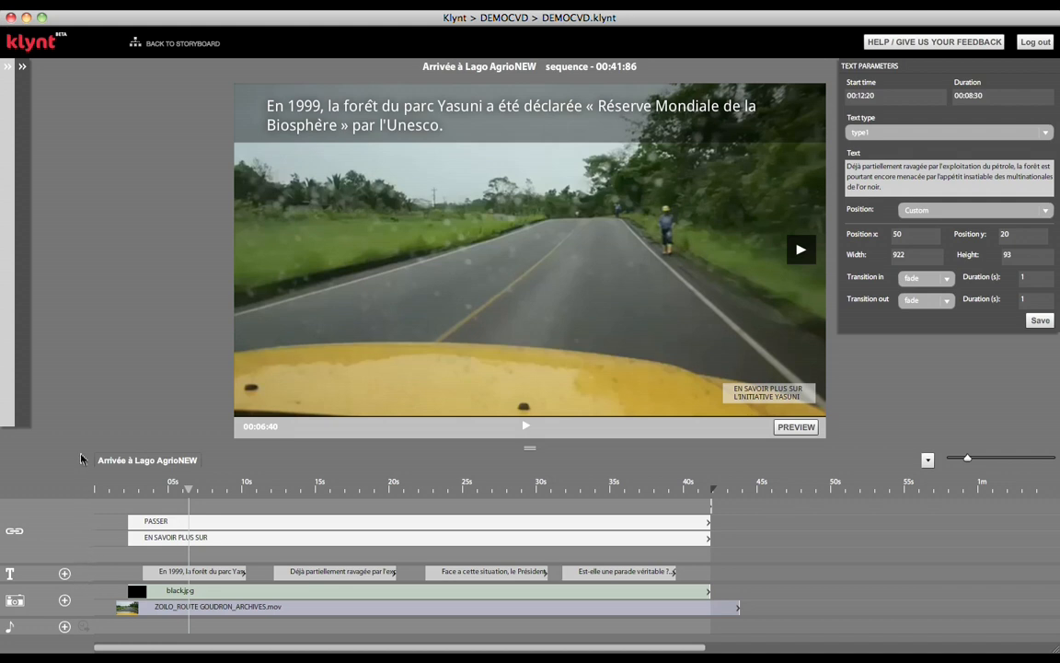
# Remove ZOILO_ROUTE GOUDRON_ARCHIVES.mov from the timeline and place it again from the video library, starting at about 00:01:50
pyautogui.click(5, 332)
pyautogui.click(176, 326)
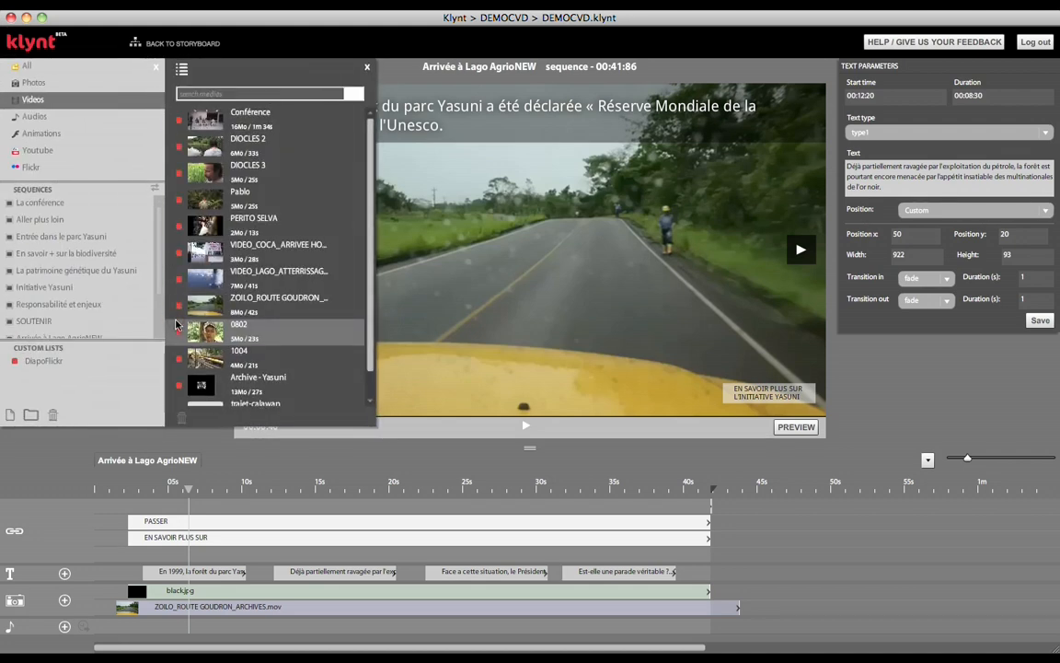
pyautogui.click(224, 613)
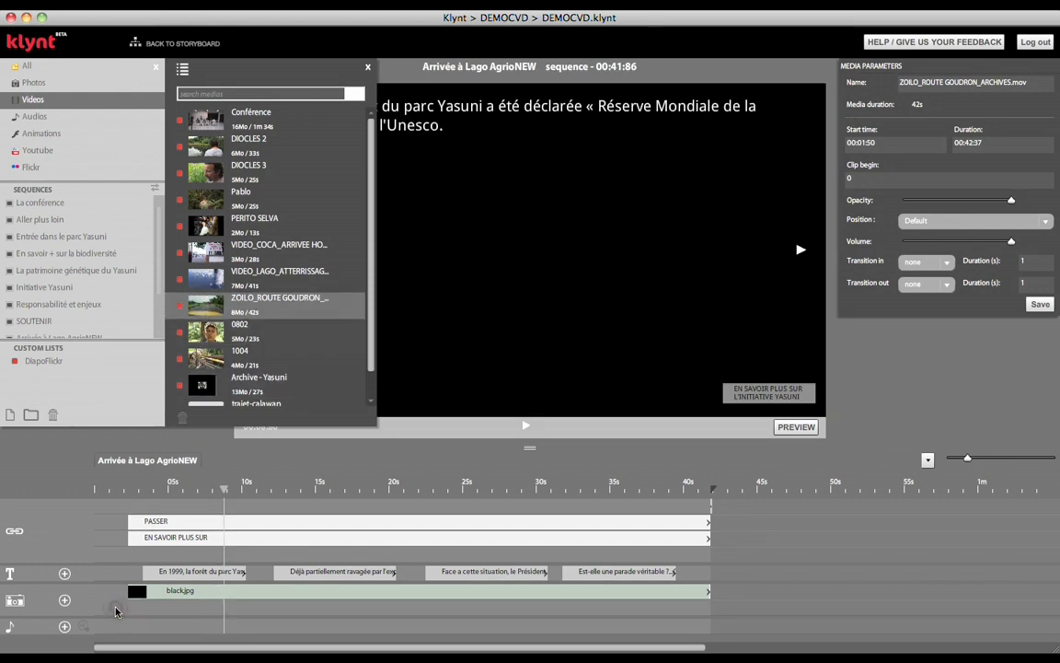
pyautogui.moveTo(116, 610); pyautogui.dragTo(116, 610)
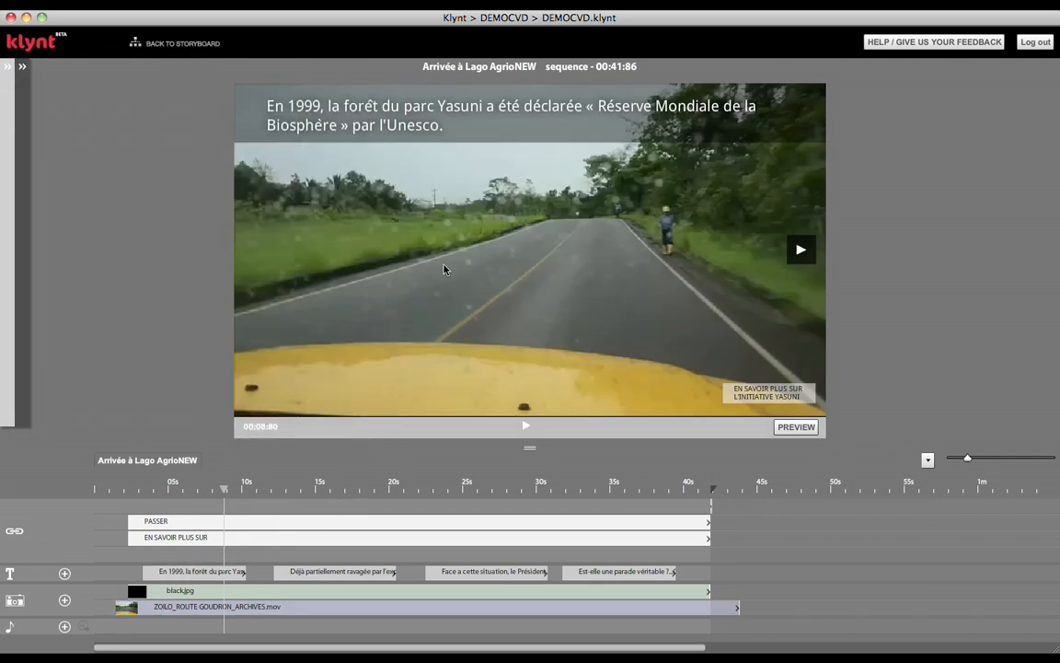
# Shift the first two captions to about 8 s and 15 s and black.jpg to about 8 s, and inspect both links' parameters
pyautogui.click(448, 103)
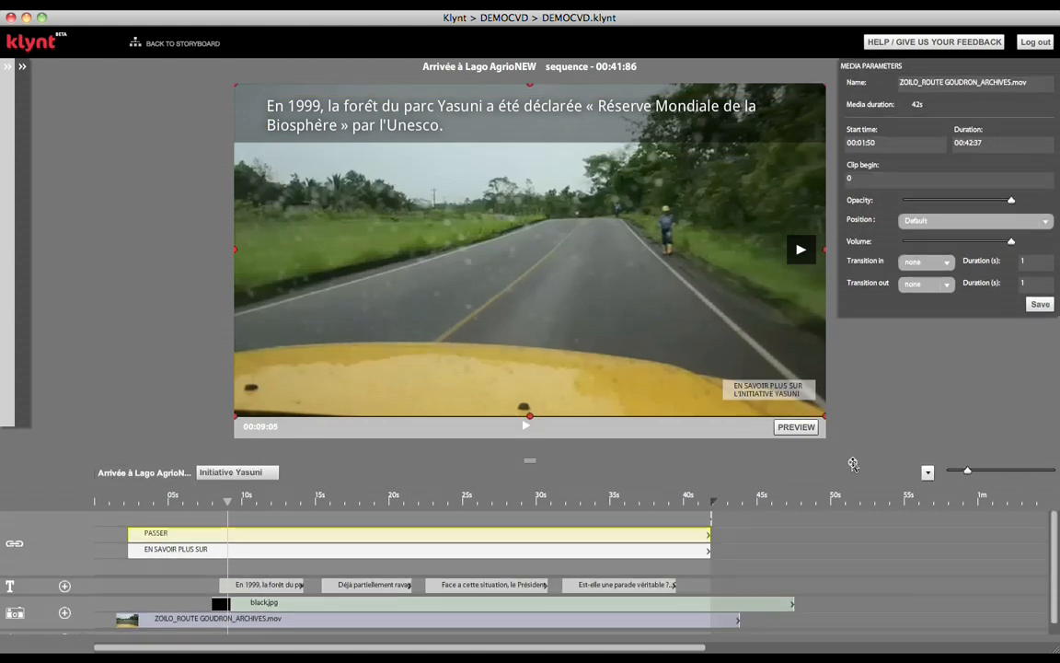
pyautogui.click(219, 548)
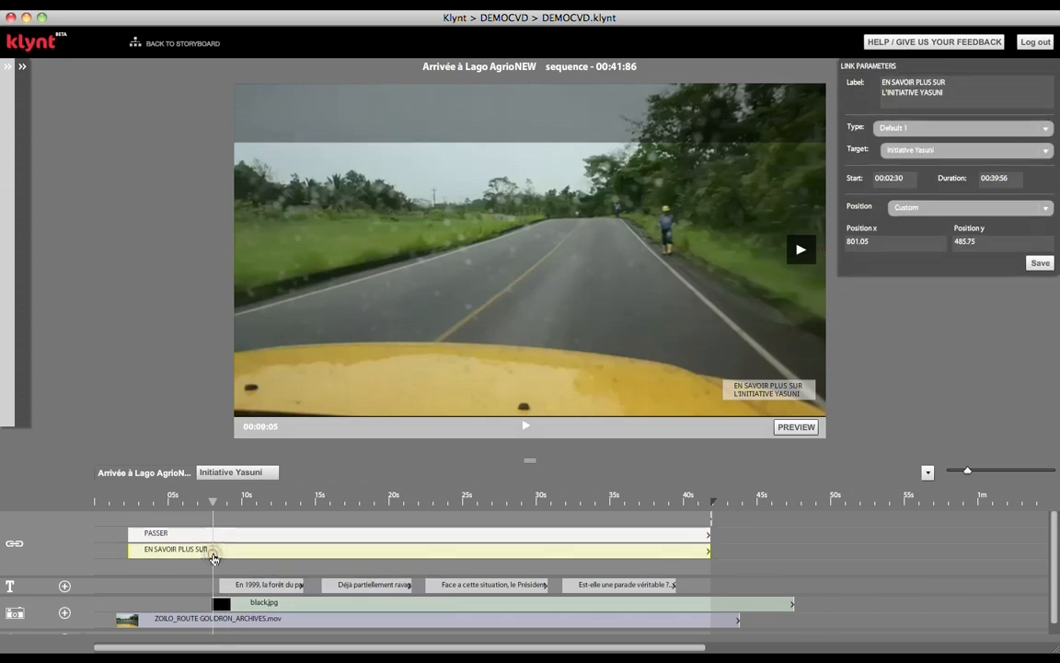
pyautogui.click(223, 535)
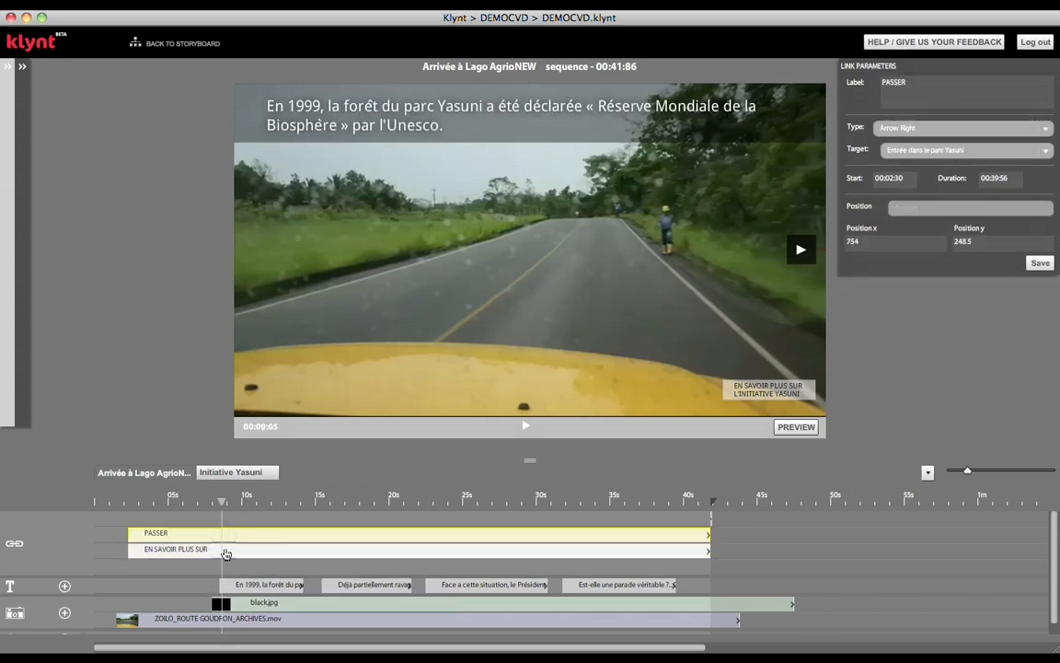
pyautogui.click(225, 552)
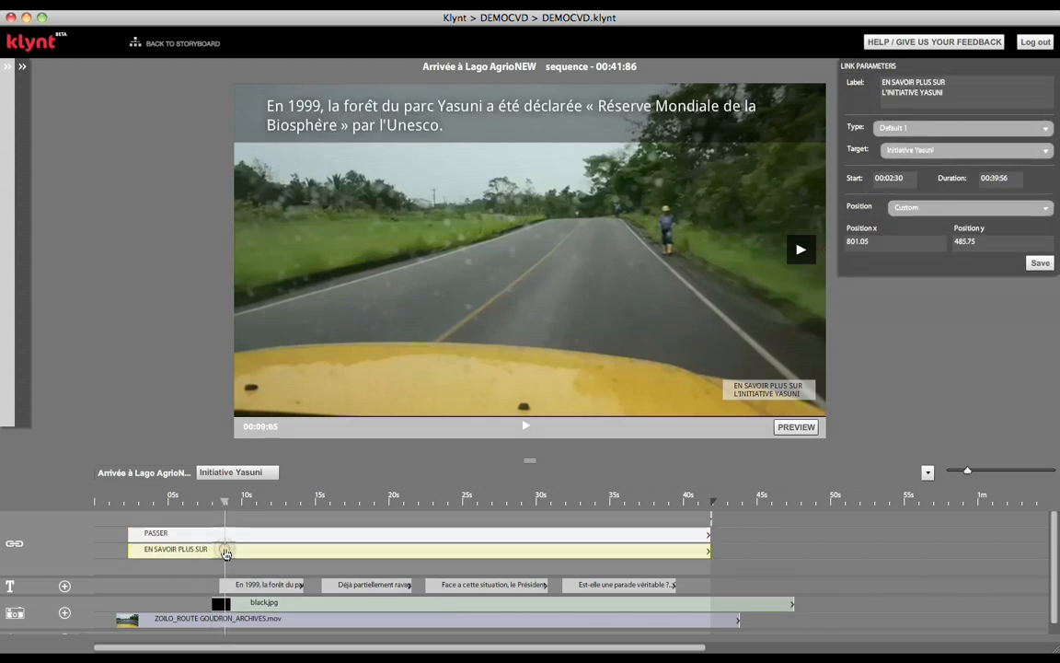
# Examine the storyboard links from Arrivée à Lago AgrioNEW to Entrée dans le parc Yasuni and Initiative Yasuni, then reopen the sequence
pyautogui.click(168, 48)
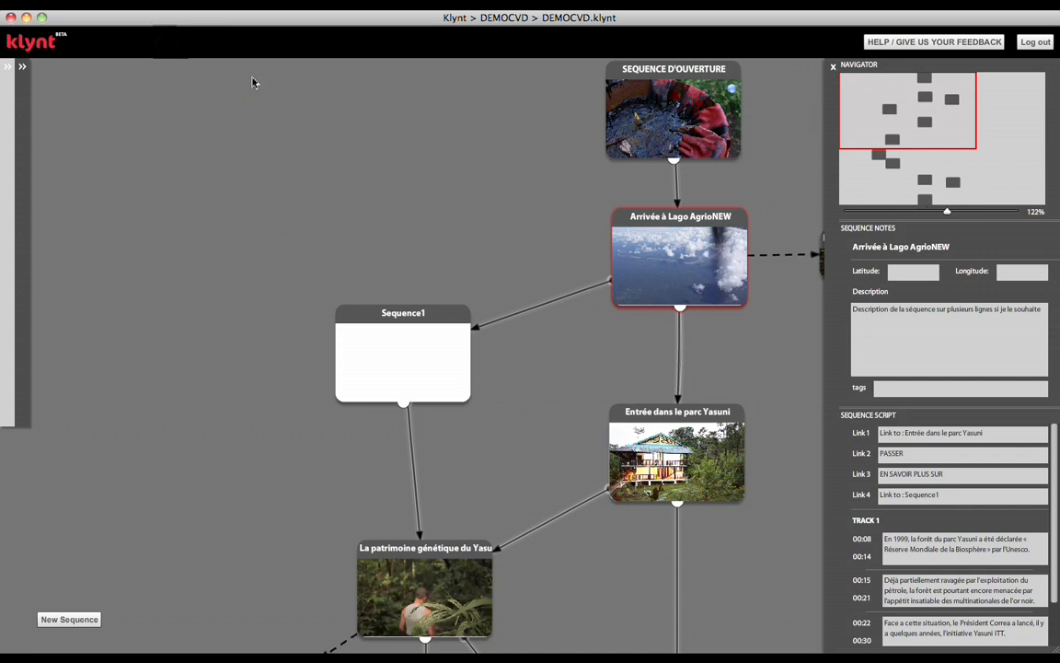
pyautogui.click(680, 357)
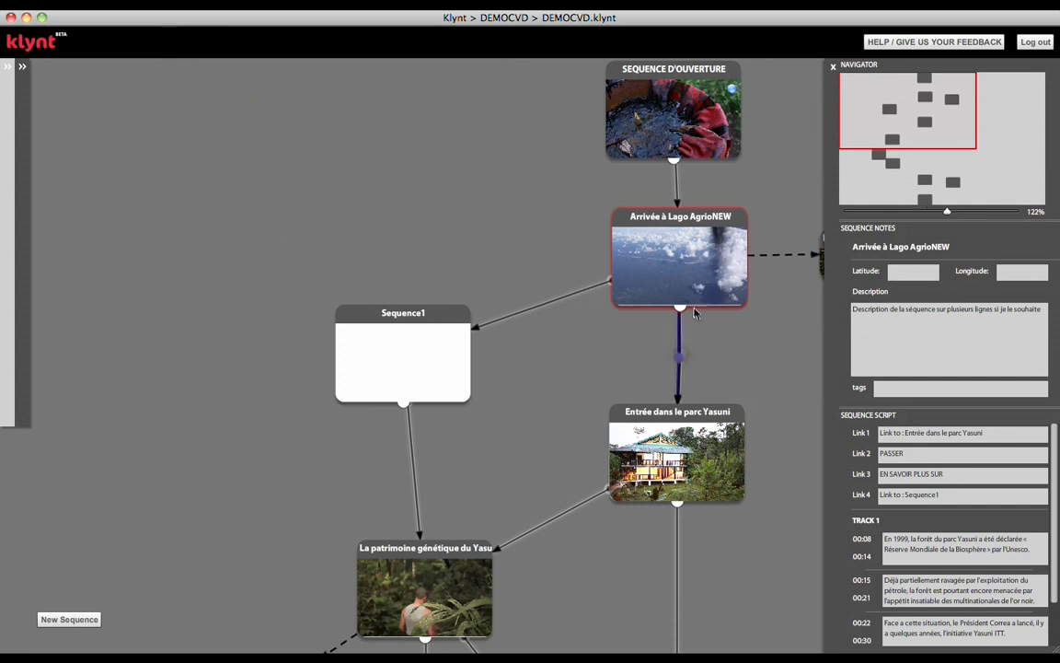
pyautogui.click(776, 258)
pyautogui.doubleClick(667, 252)
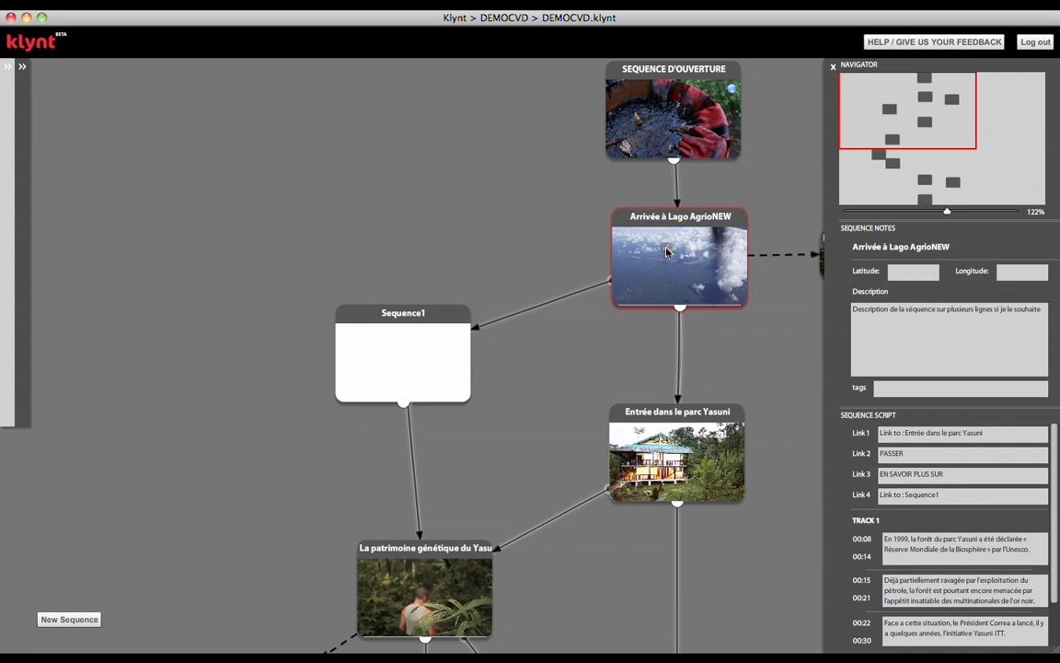
# Move the EN SAVOIR PLUS SUR L'INITIATIVE YASUNI link to about 518, 357 on the video and set its type to Default 2
pyautogui.click(771, 394)
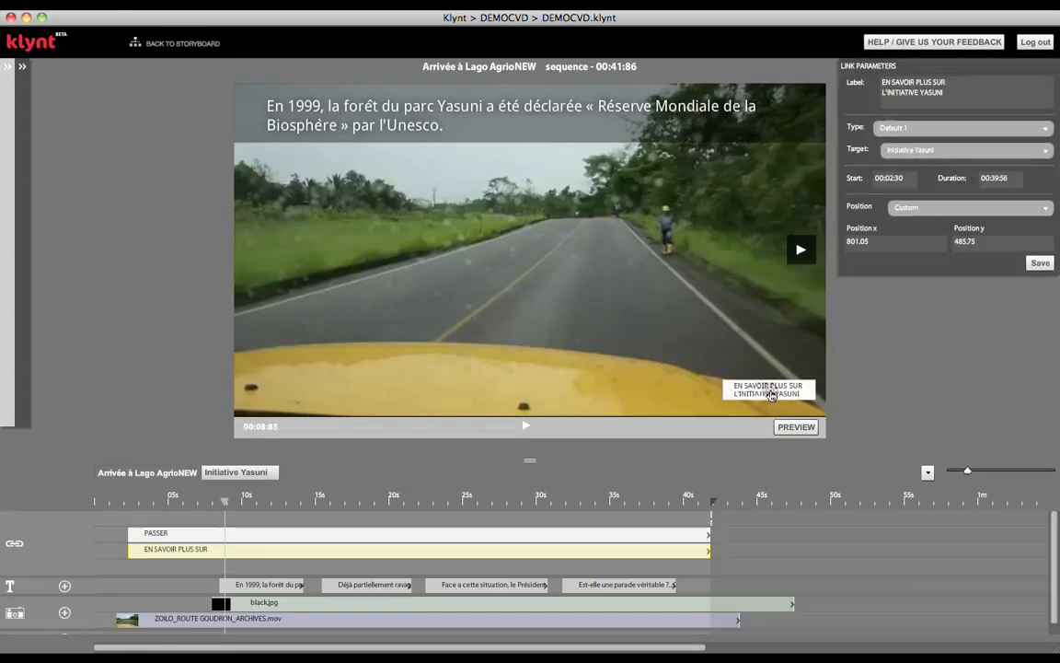
pyautogui.moveTo(771, 394); pyautogui.dragTo(600, 316)
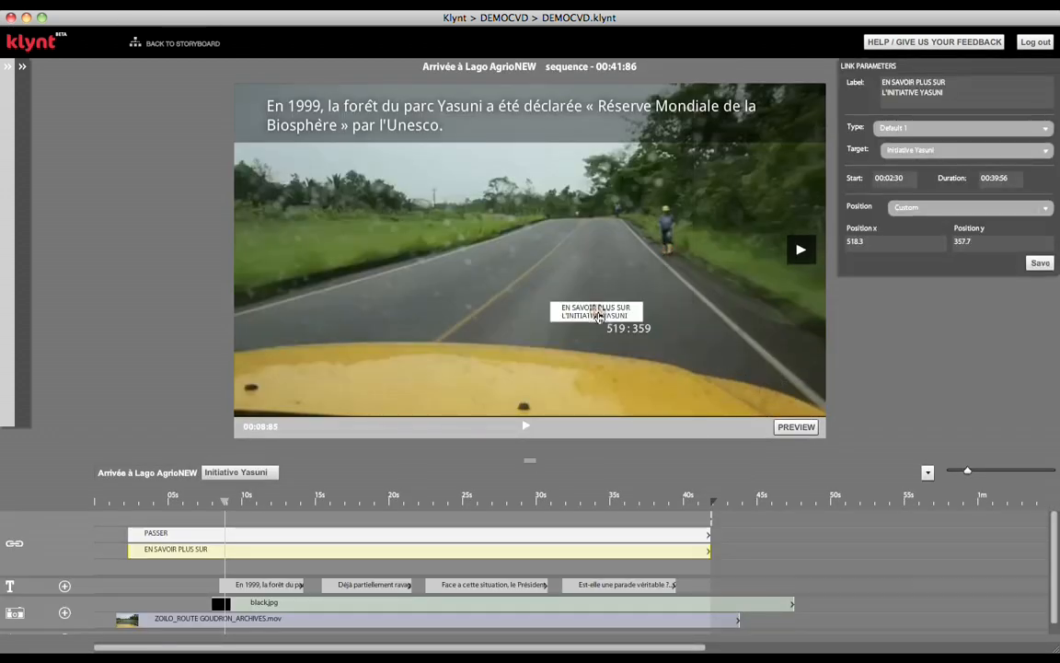
pyautogui.click(902, 128)
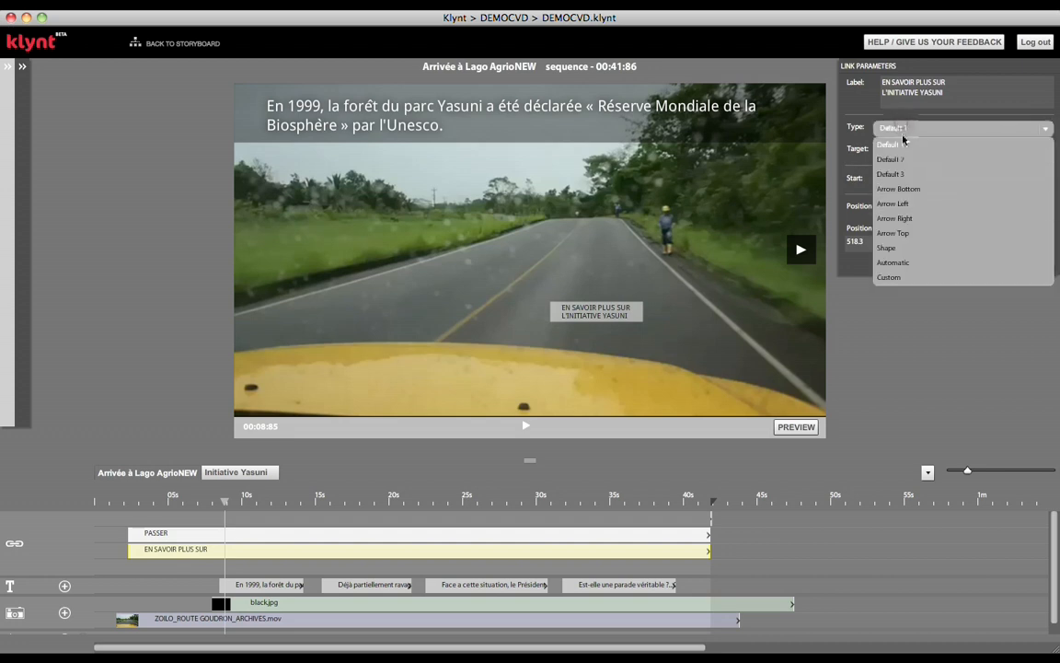
pyautogui.click(913, 162)
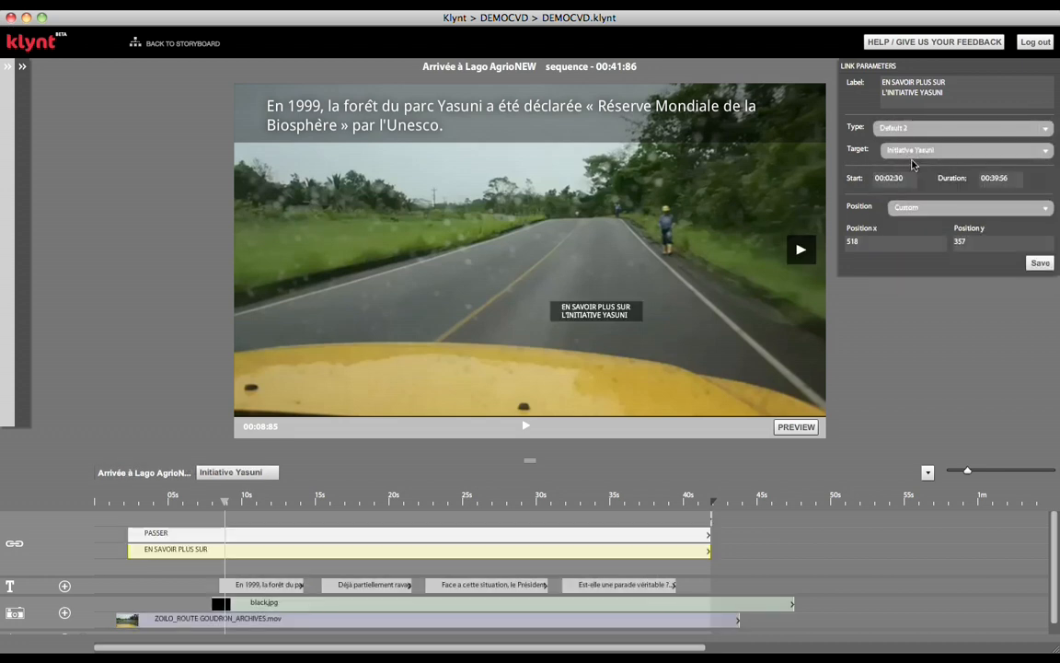
# Relabel the link as EN SAVOIR +, save it, and move it to the video's lower-right corner at about 850, 488
pyautogui.moveTo(918, 81); pyautogui.dragTo(960, 99)
pyautogui.press('BackSpace')
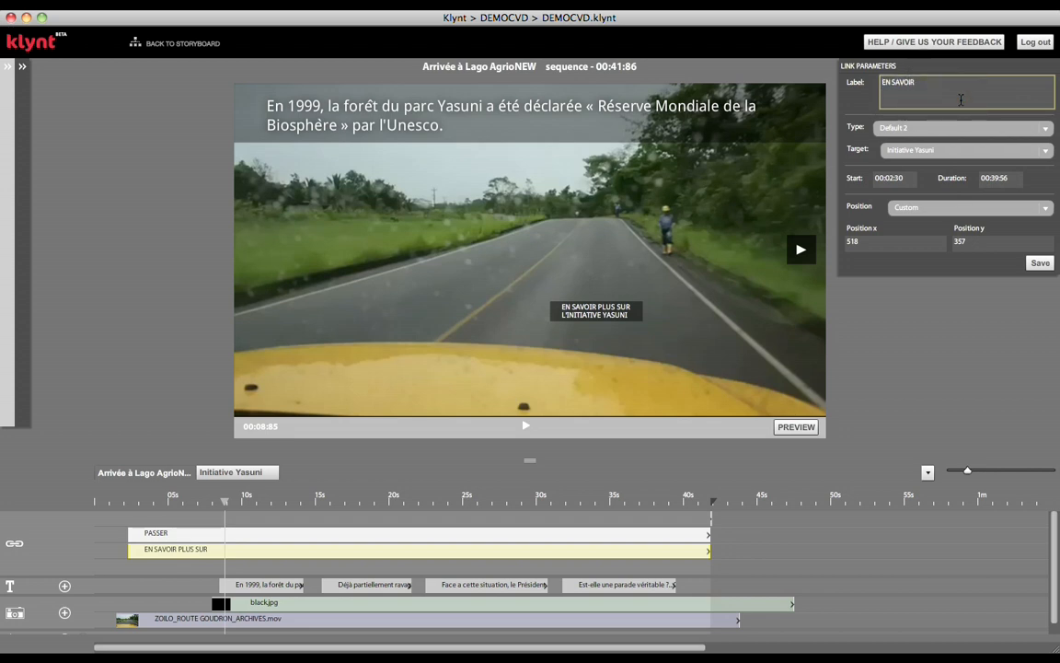
pyautogui.write('+')
pyautogui.click(1040, 262)
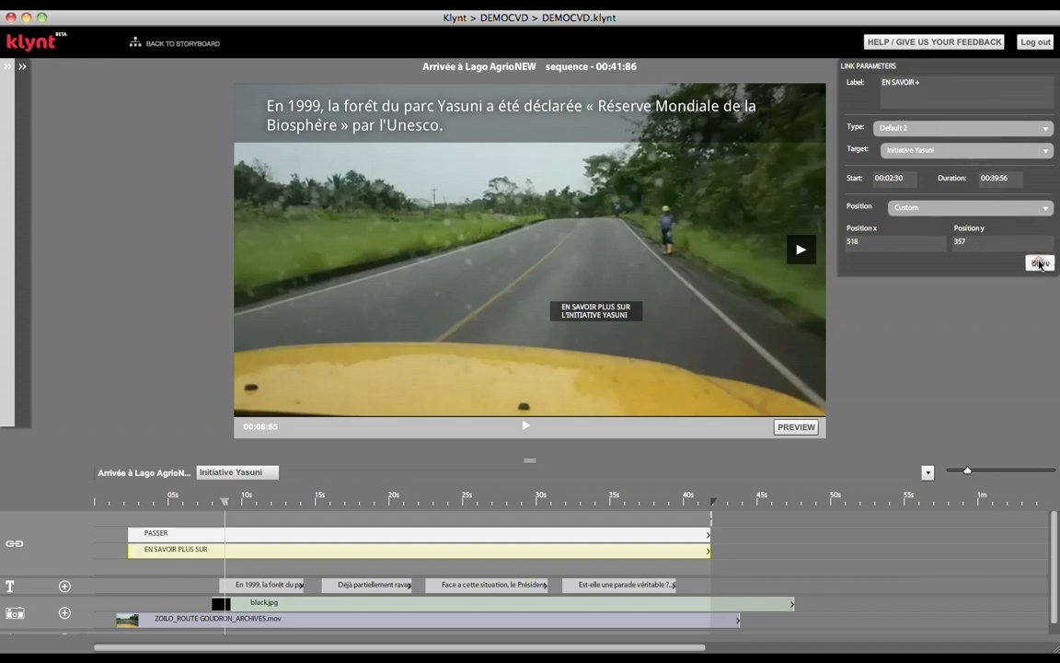
pyautogui.moveTo(585, 312); pyautogui.dragTo(799, 391)
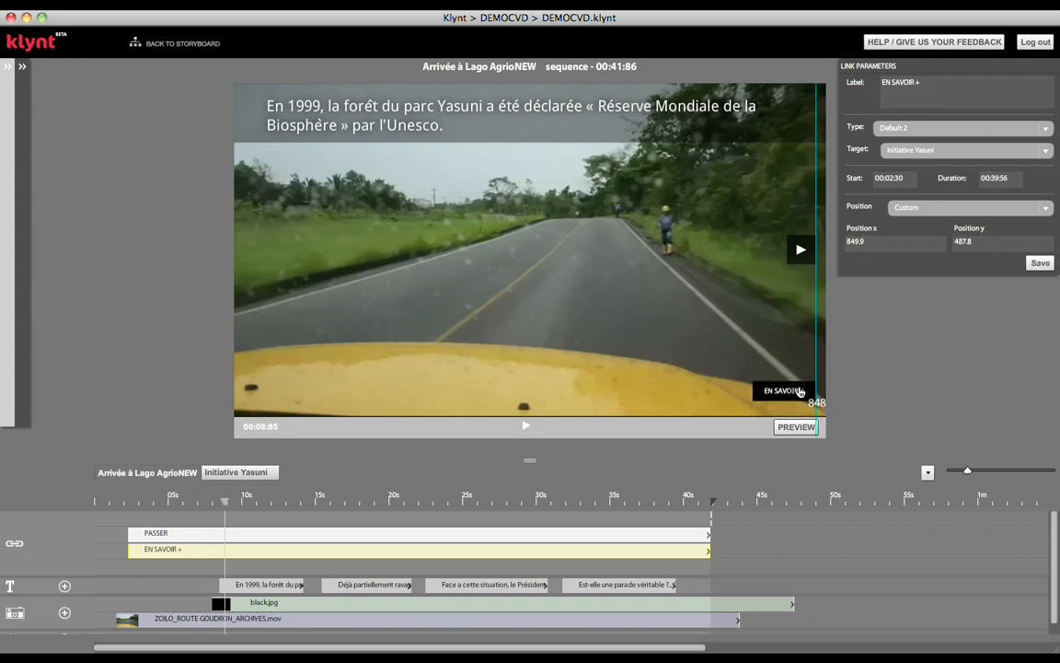
pyautogui.click(716, 350)
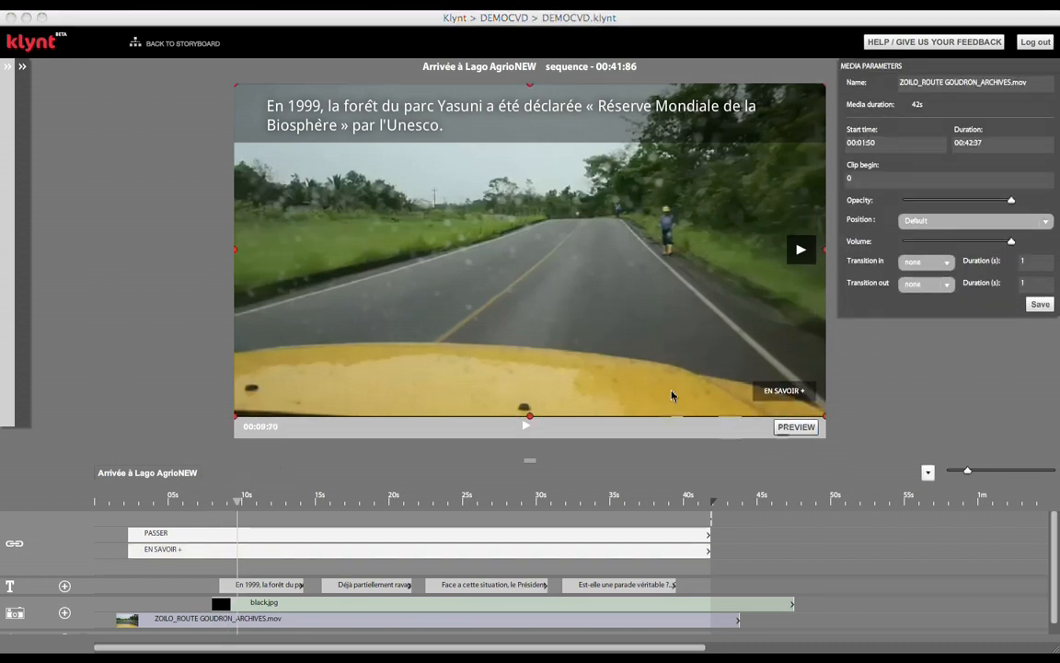
# View the Initiative Yasuni sub-sequence on the storyboard, then reopen the Arrivée à Lago AgrioNEW sequence for editing
pyautogui.click(177, 44)
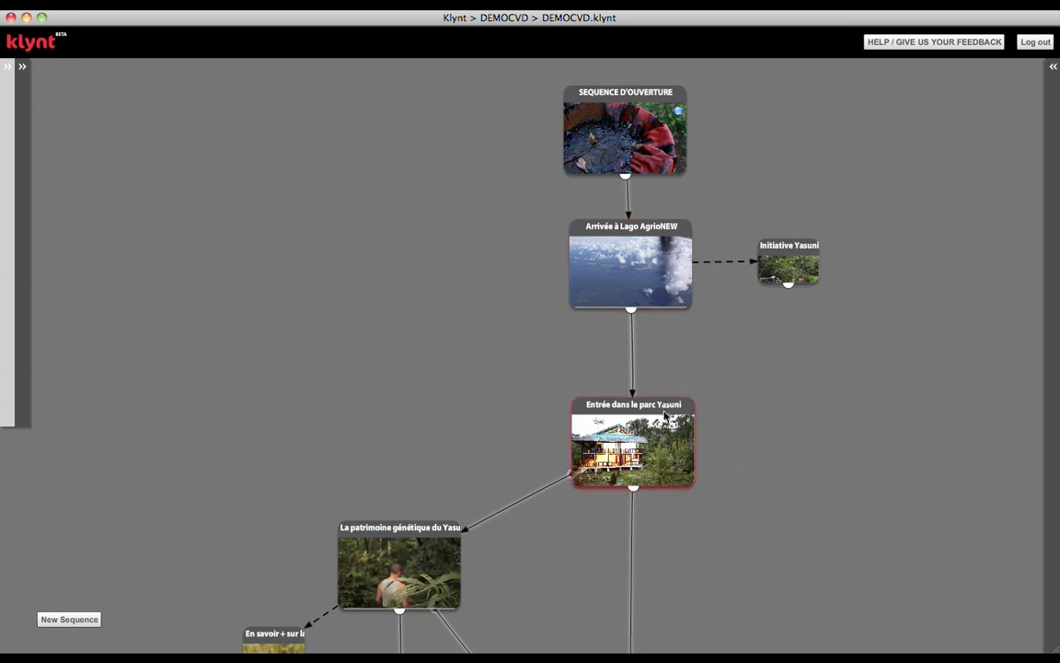
pyautogui.click(797, 275)
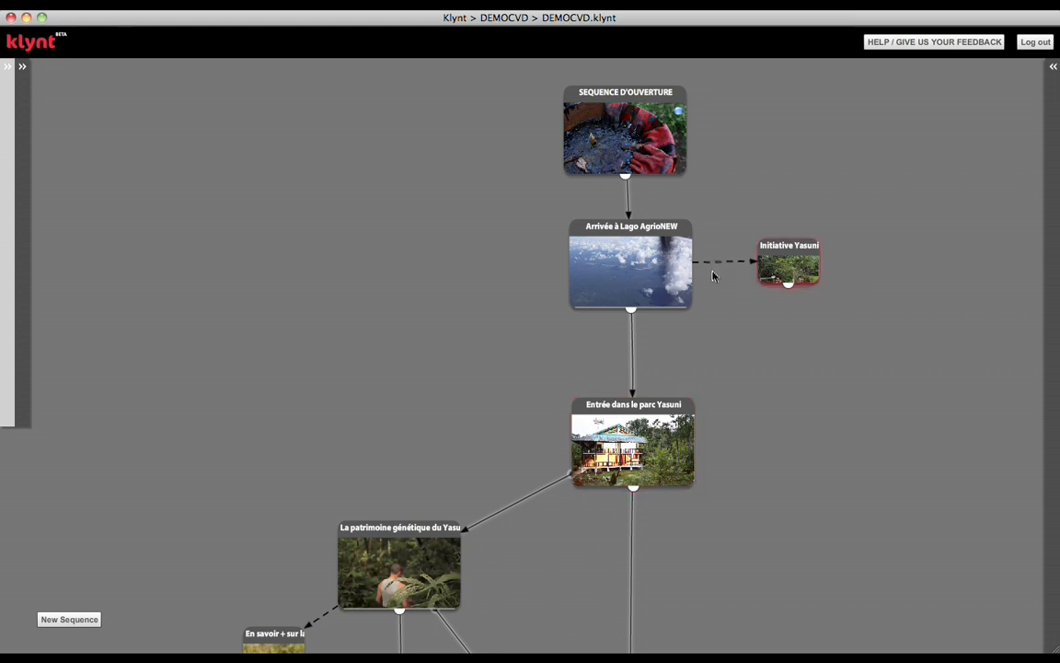
pyautogui.click(618, 266)
pyautogui.doubleClick(617, 266)
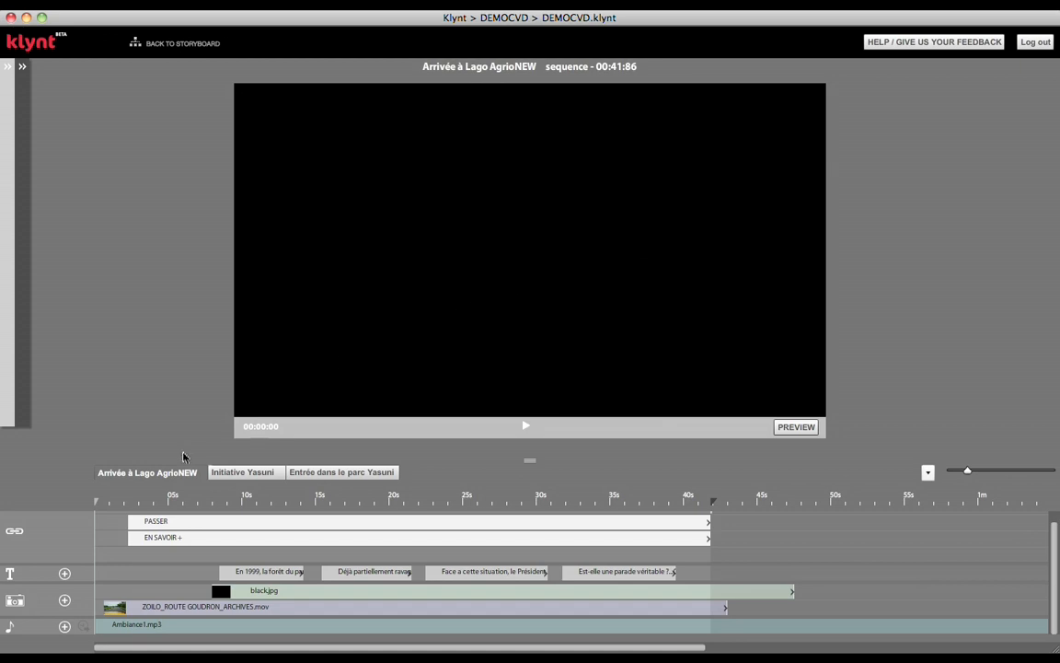
# Play the sequence, view and close its EN SAVOIR + sub-sequence, follow the arrow link to Entrée dans le parc Yasuni, and pause there
pyautogui.press('space')
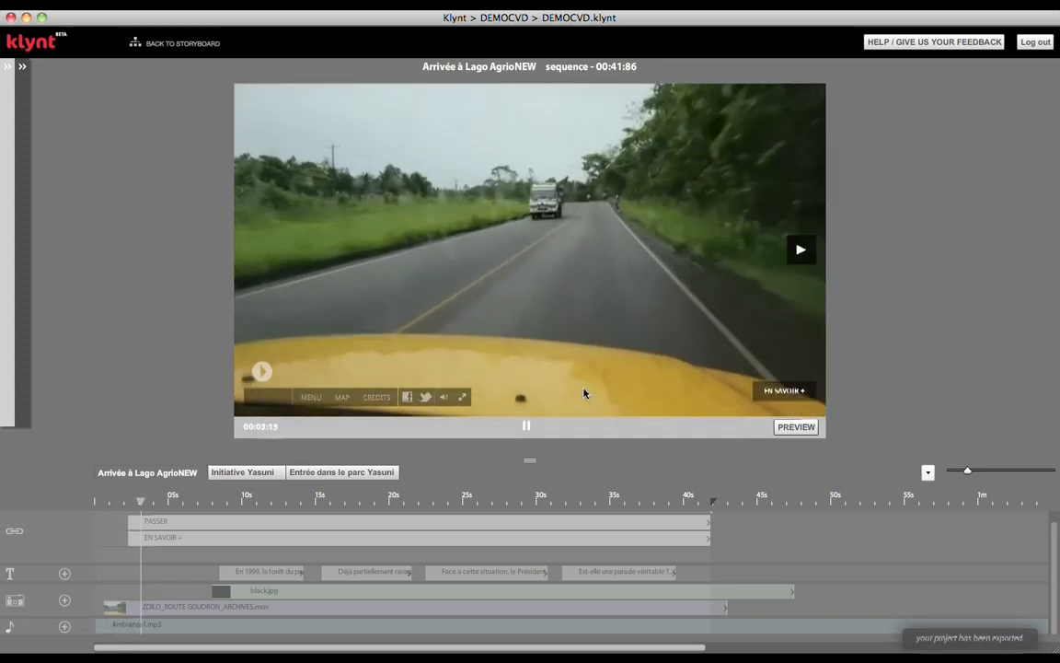
pyautogui.click(803, 392)
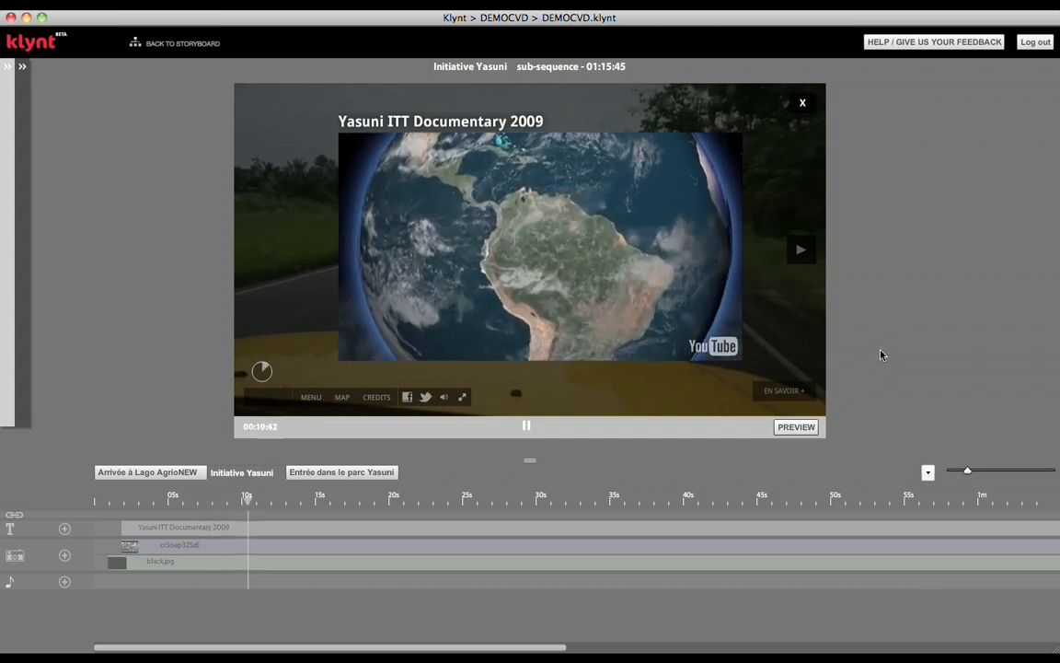
pyautogui.click(802, 107)
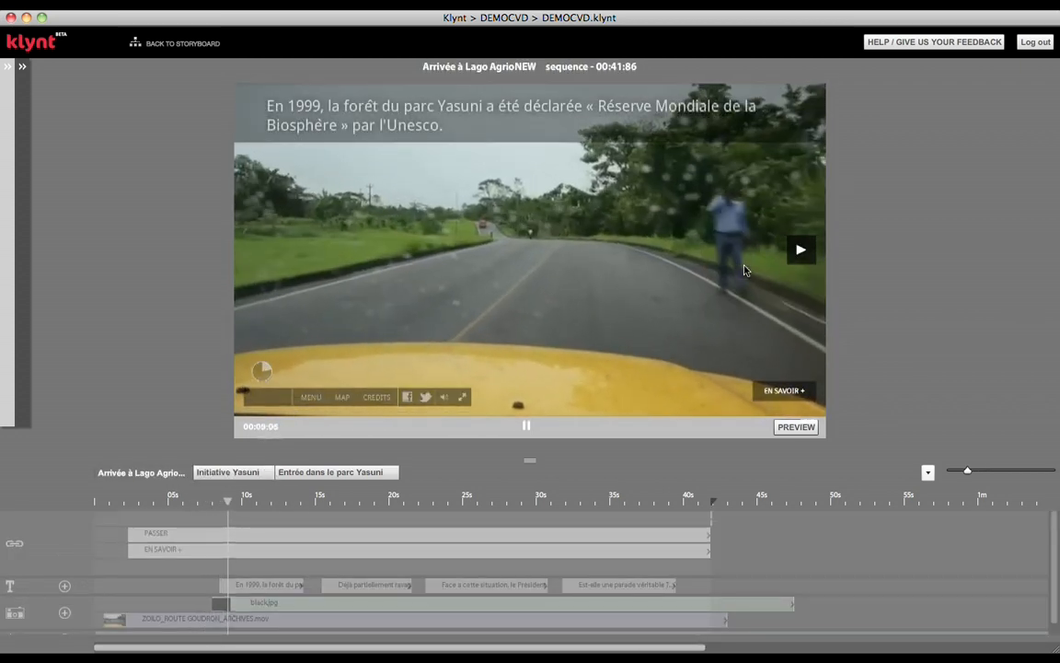
pyautogui.click(799, 251)
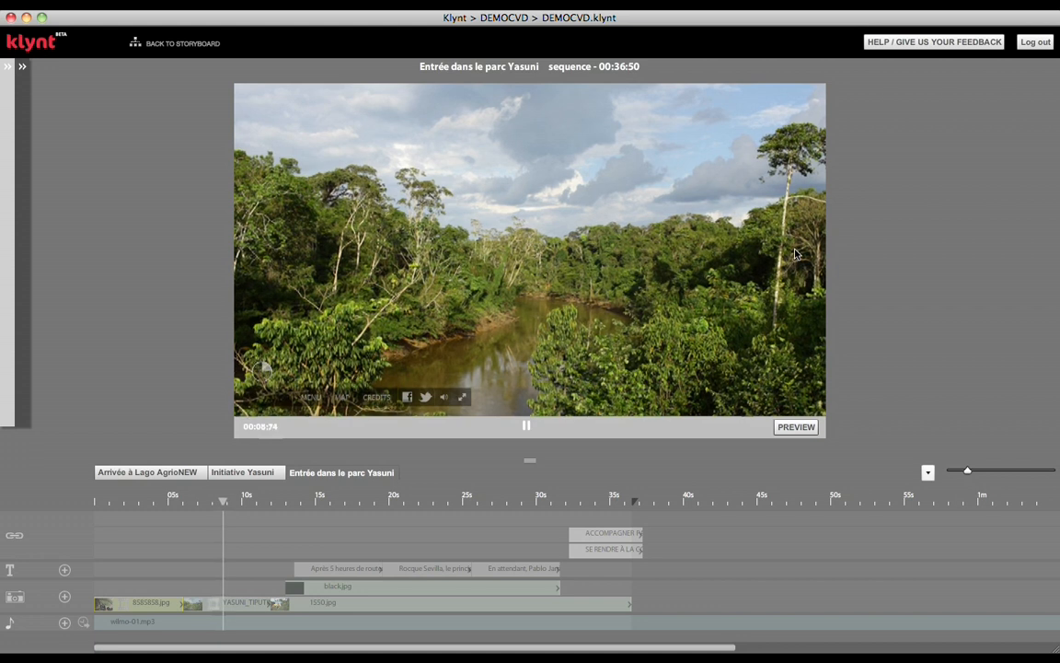
pyautogui.press('space')
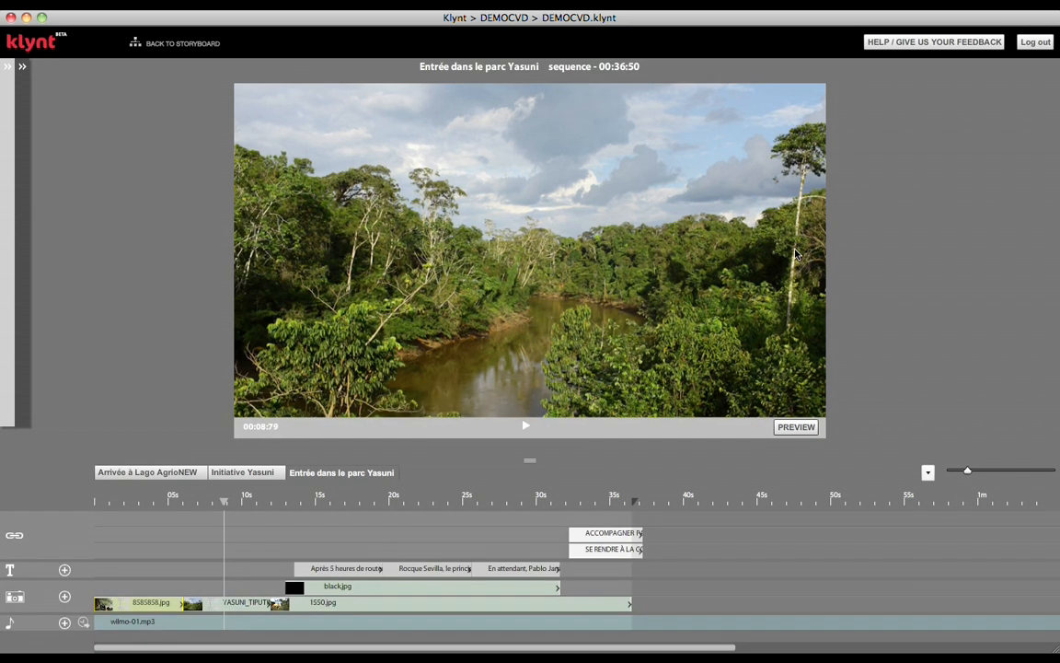
# Enlarge the end frame of the YASUNI_TIPUTINI-1.jpg pan-and-zoom animation, save it, and play the sequence from about 6 seconds
pyautogui.doubleClick(237, 607)
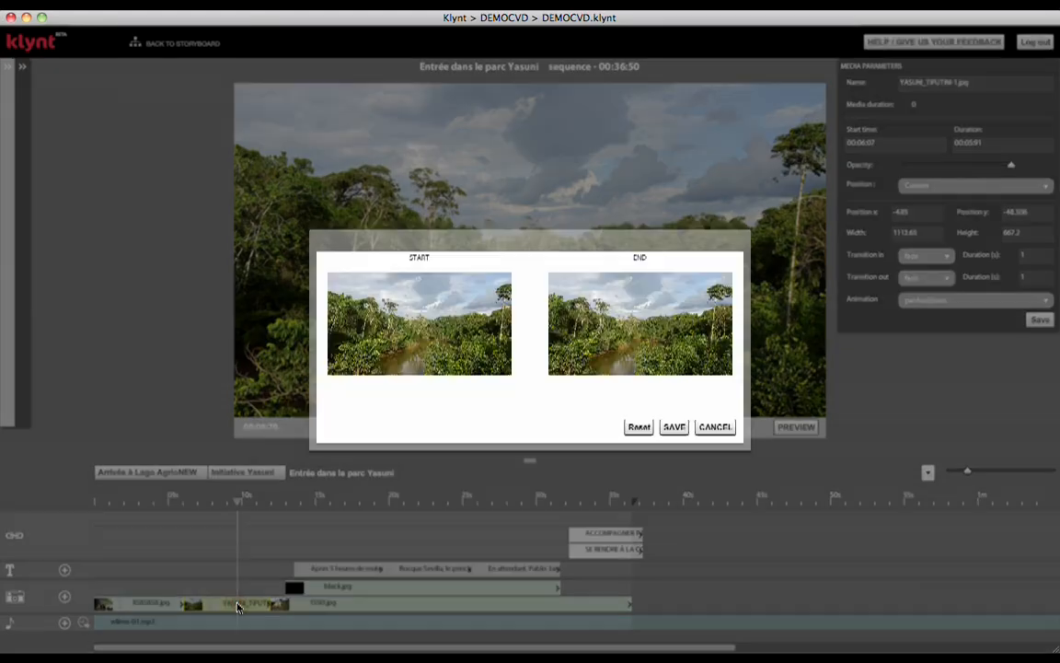
pyautogui.click(427, 332)
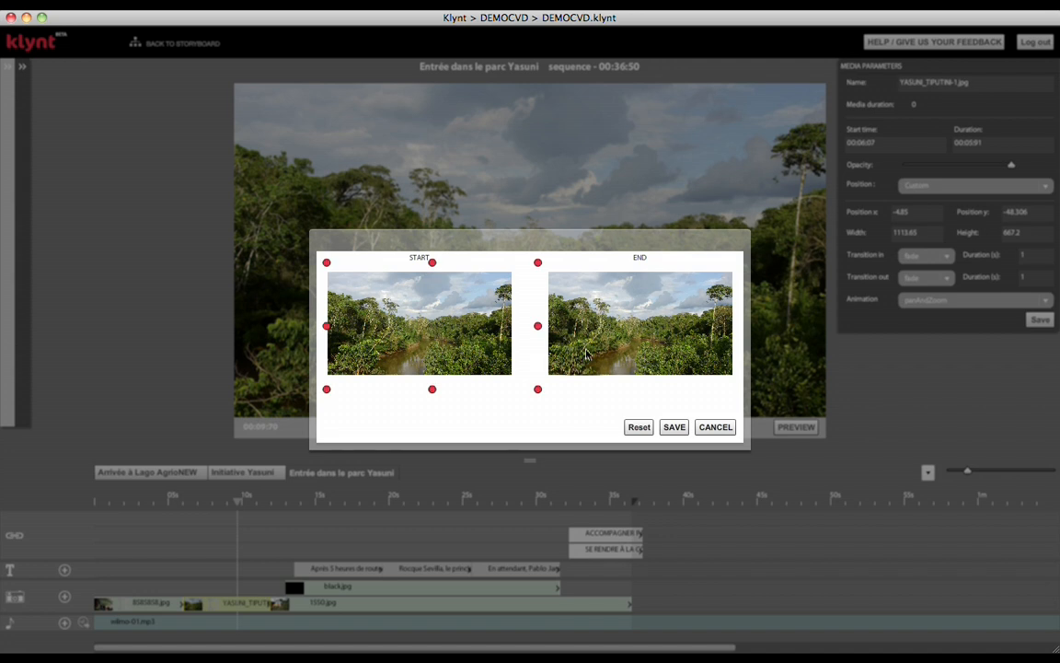
pyautogui.moveTo(540, 394); pyautogui.dragTo(484, 403)
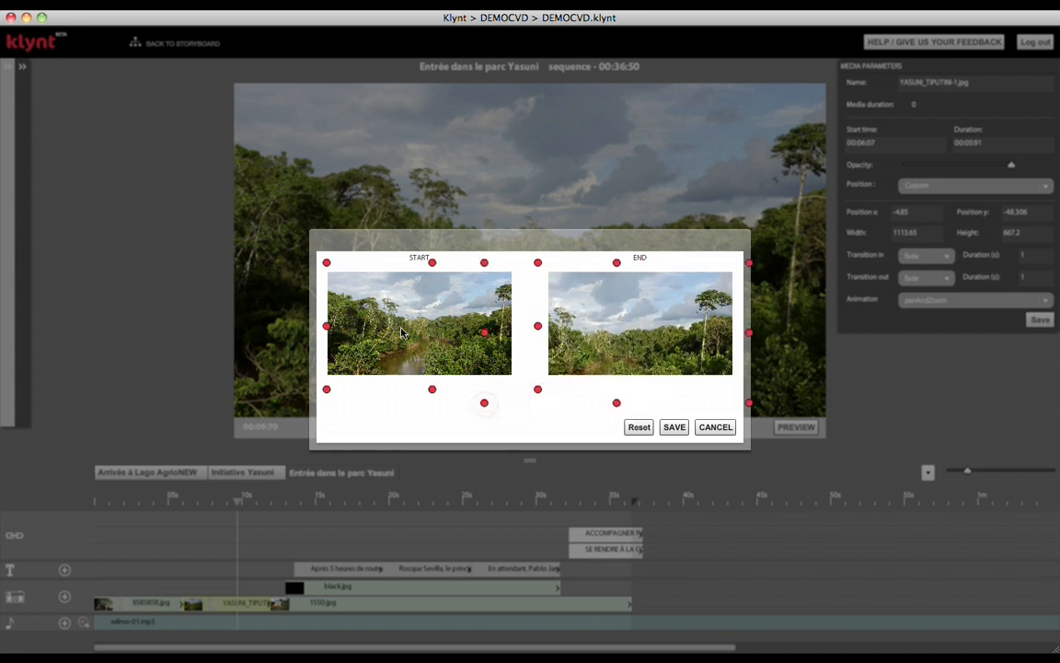
pyautogui.click(676, 427)
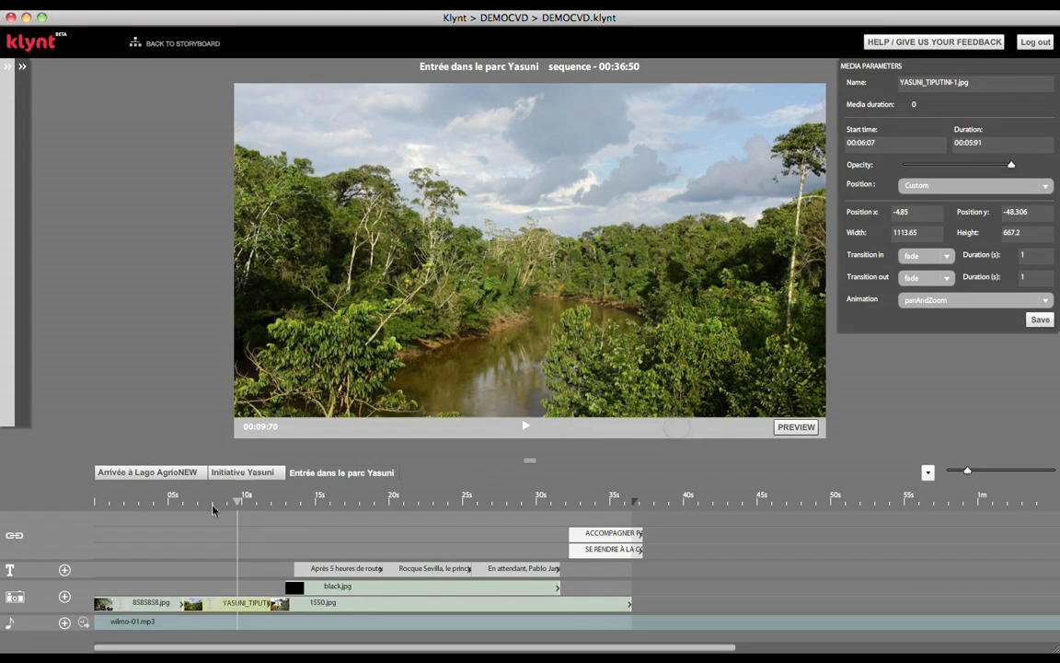
pyautogui.click(186, 512)
pyautogui.press('space')
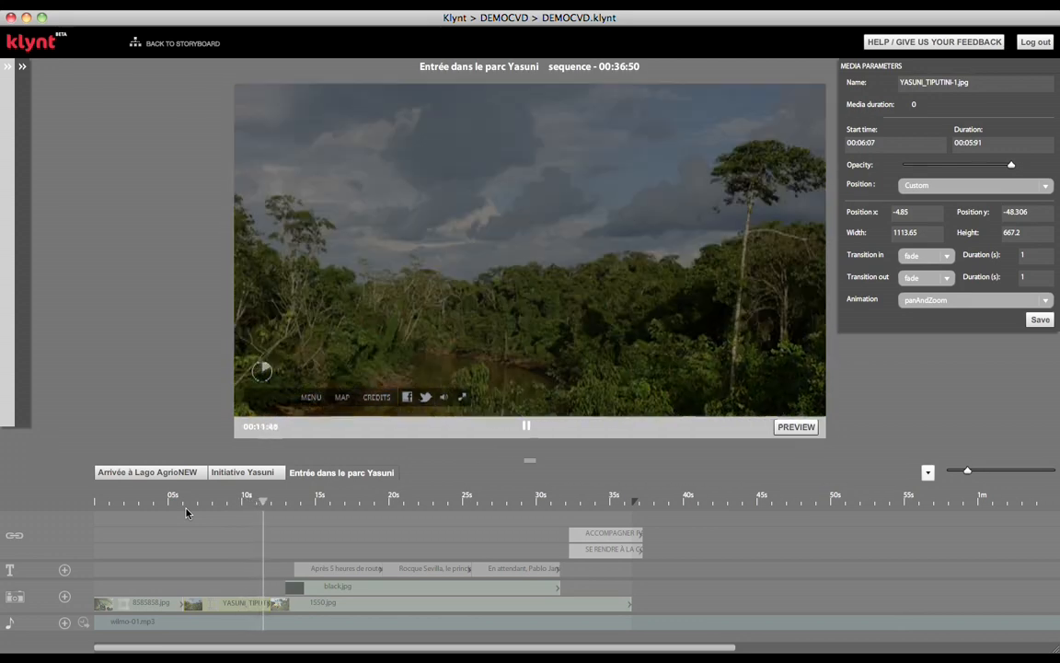
# Examine the opacity, position, size and transition-in options of the 1550.jpg image in the sequence
pyautogui.click(287, 603)
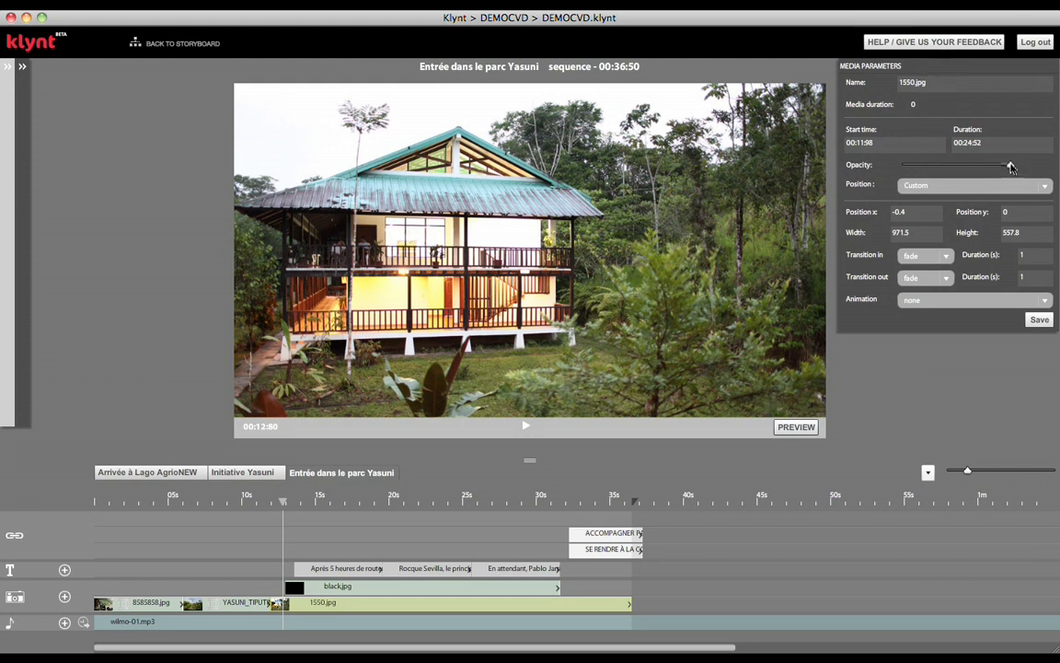
pyautogui.moveTo(1010, 167)
pyautogui.mouseDown()
pyautogui.moveTo(941, 170)
pyautogui.moveTo(1011, 166)
pyautogui.mouseUp()
pyautogui.click(919, 211)
pyautogui.click(915, 235)
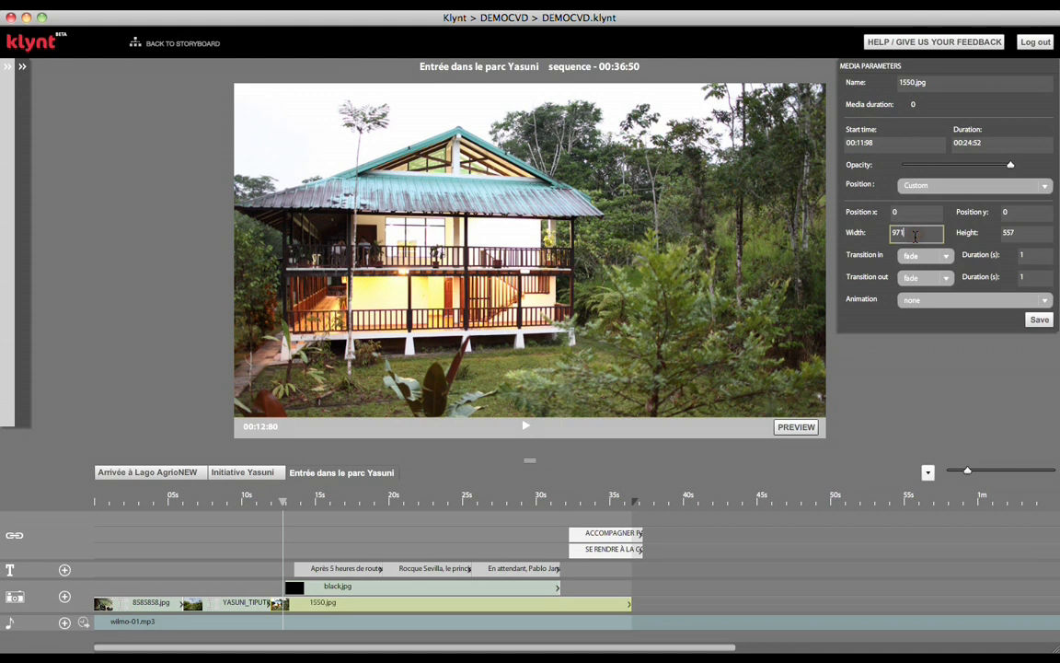
pyautogui.click(947, 257)
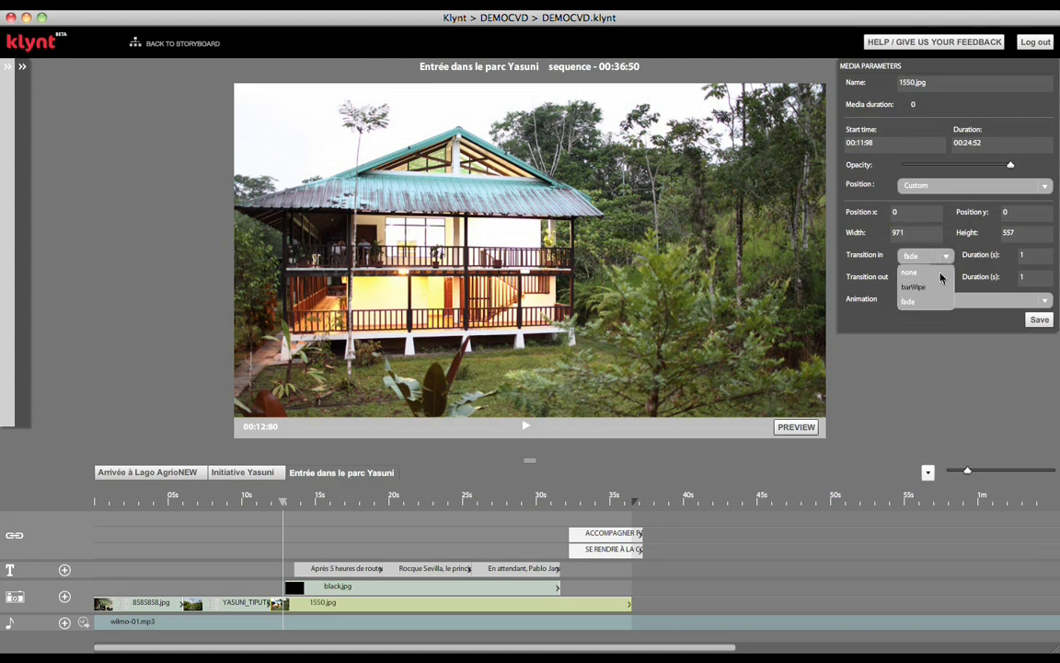
pyautogui.click(947, 261)
pyautogui.click(1031, 256)
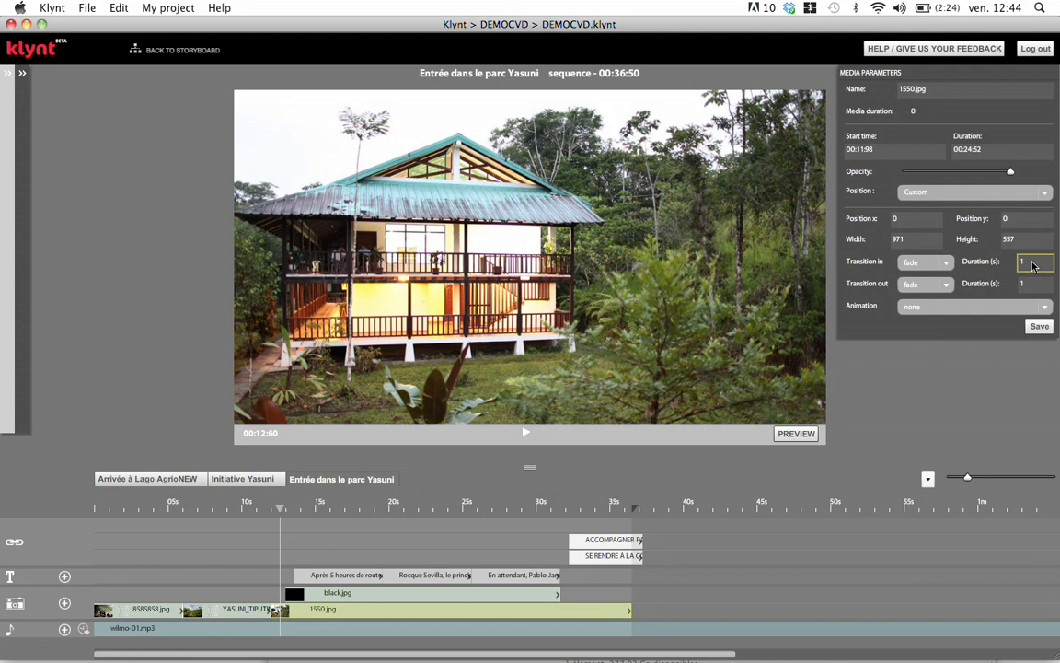
# Add SEQUENCE D'OUVERTURE, Responsabilité et enjeux, and La patrimoine génétique du Yasuni to the project's index menu, in that order
pyautogui.click(194, 51)
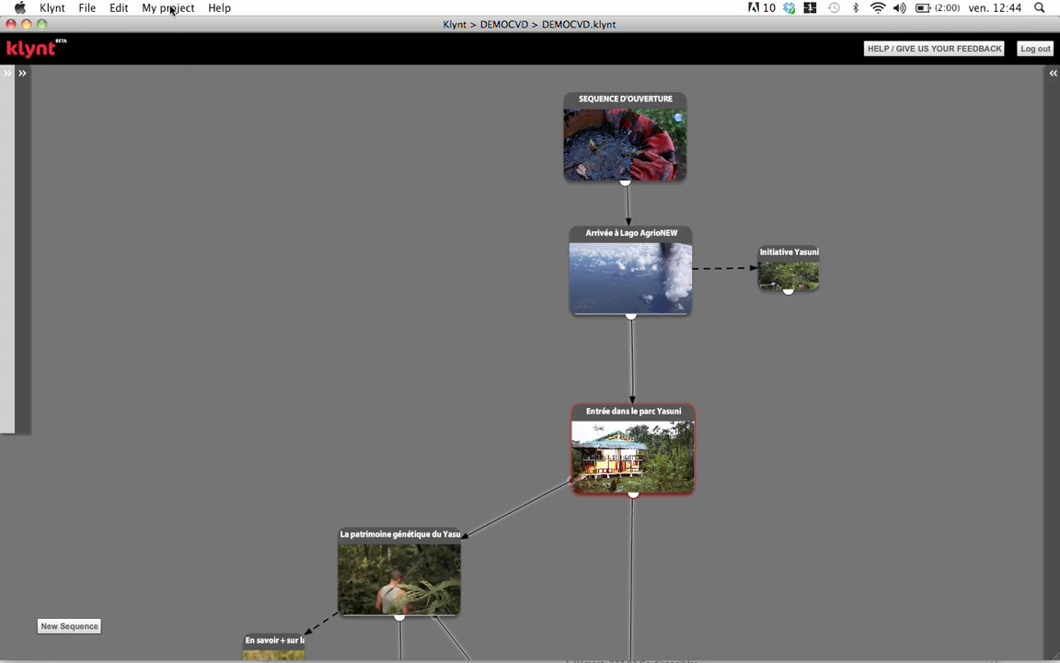
pyautogui.click(171, 9)
pyautogui.click(211, 41)
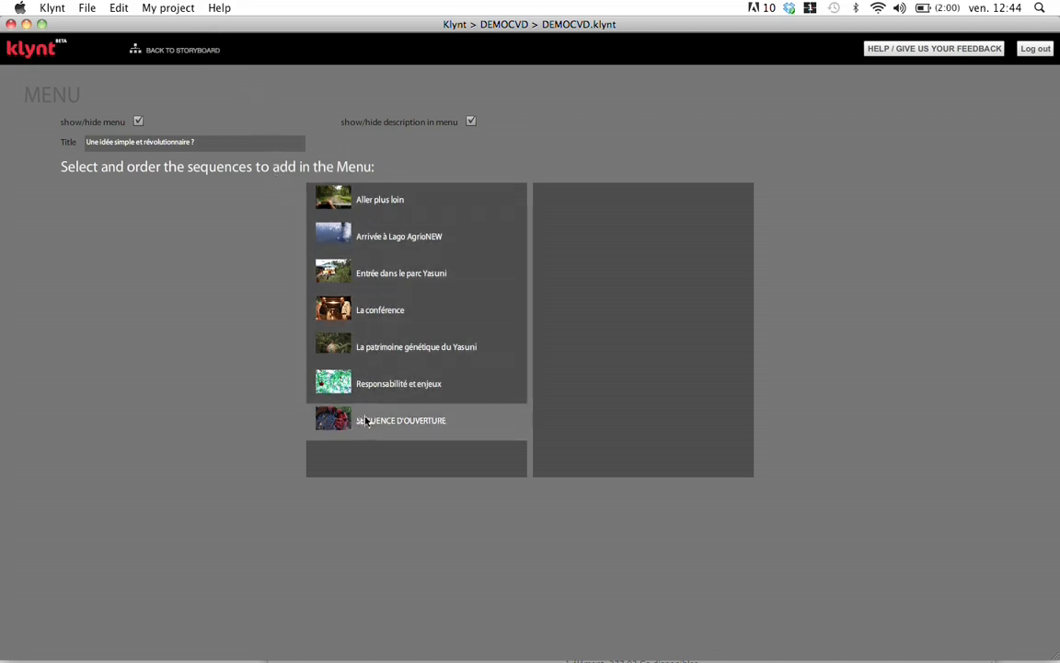
pyautogui.moveTo(363, 422); pyautogui.dragTo(606, 308)
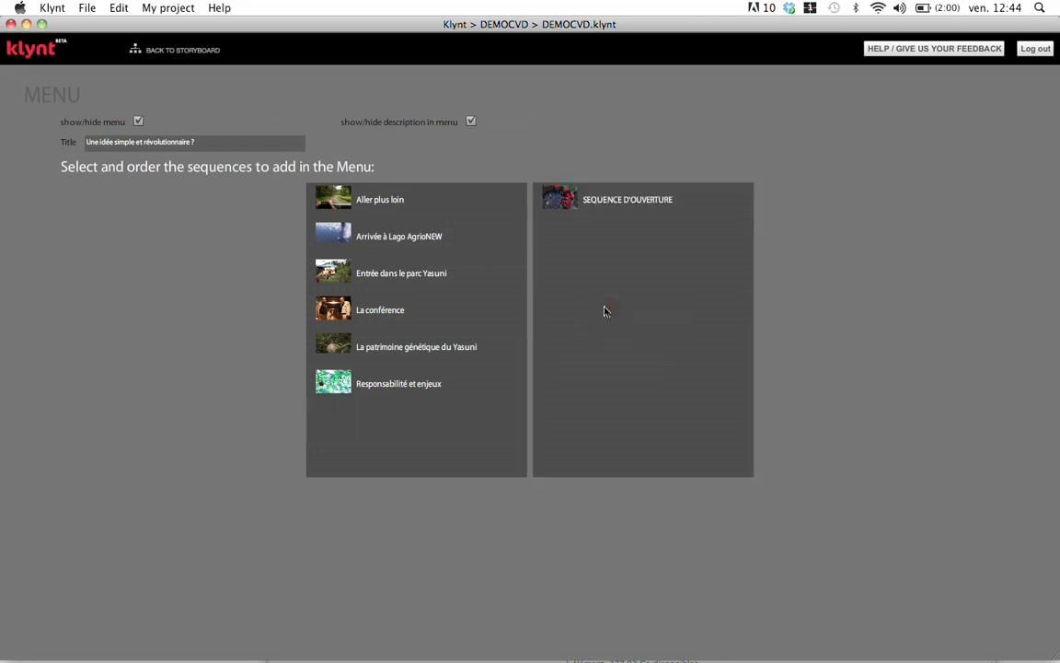
pyautogui.moveTo(415, 383); pyautogui.dragTo(626, 410)
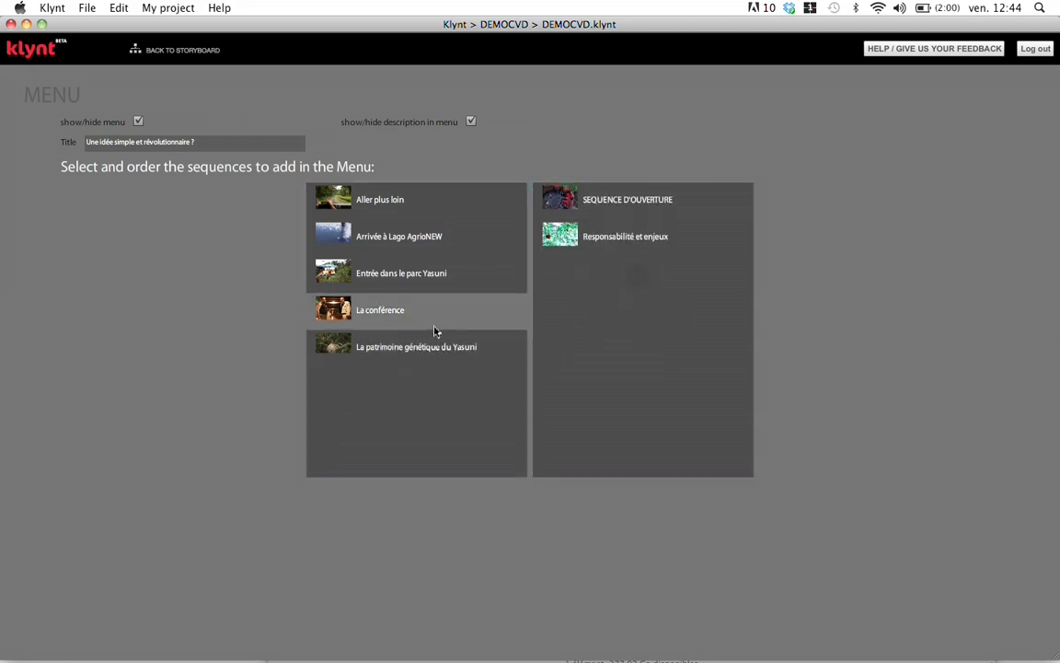
pyautogui.moveTo(402, 353); pyautogui.dragTo(590, 302)
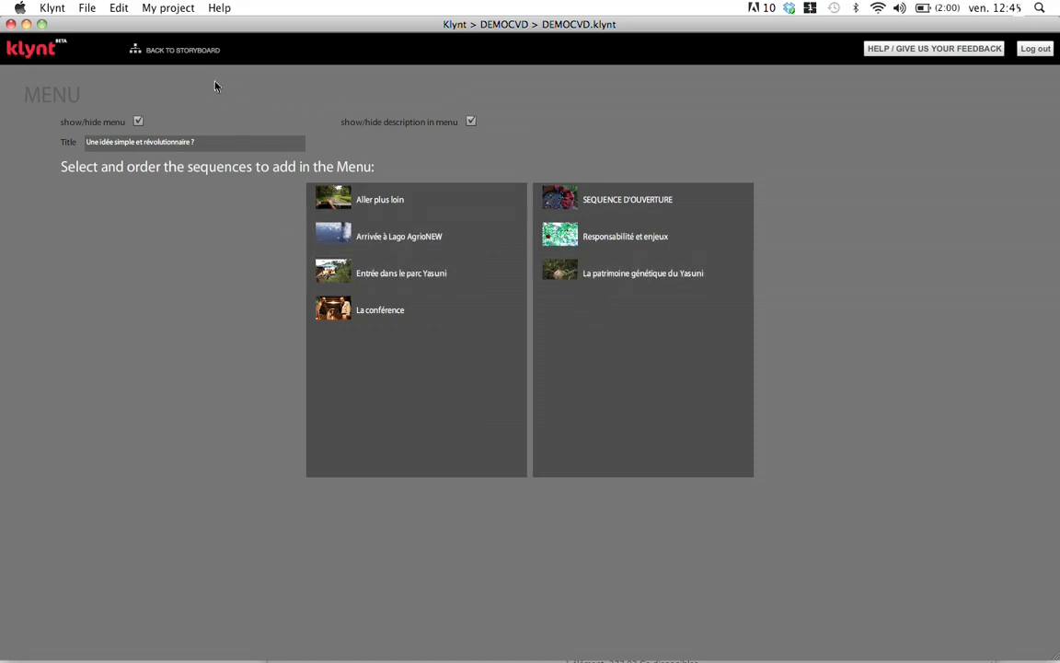
# Add the SEQUENCE D'OUVERTURE and Arrivée à Lago AgrioNEW sequences to the project's map menu
pyautogui.click(168, 8)
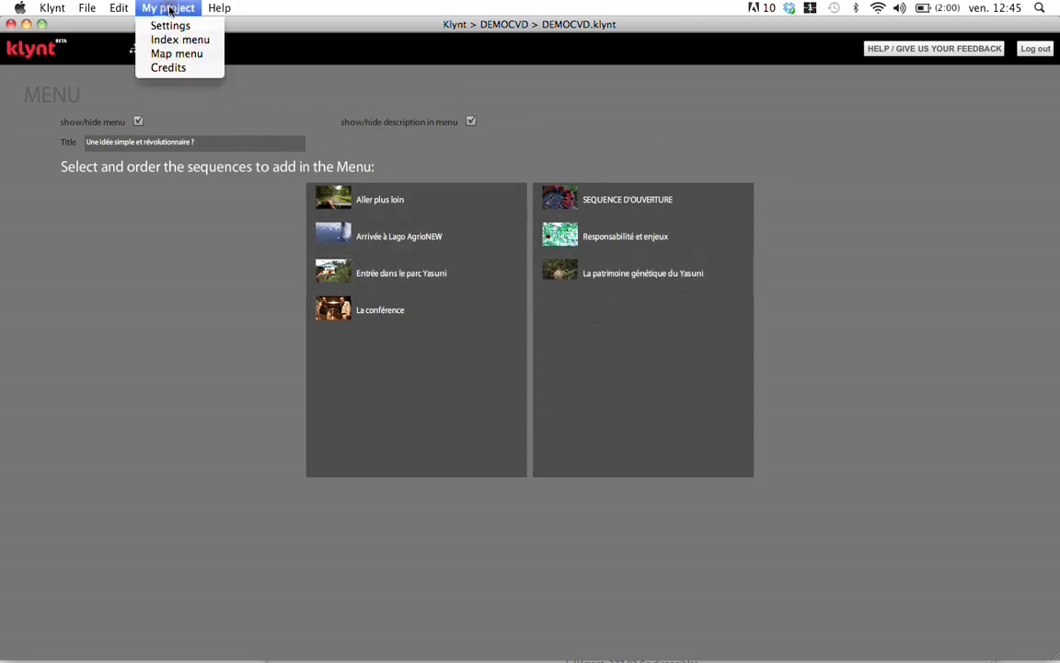
pyautogui.click(208, 58)
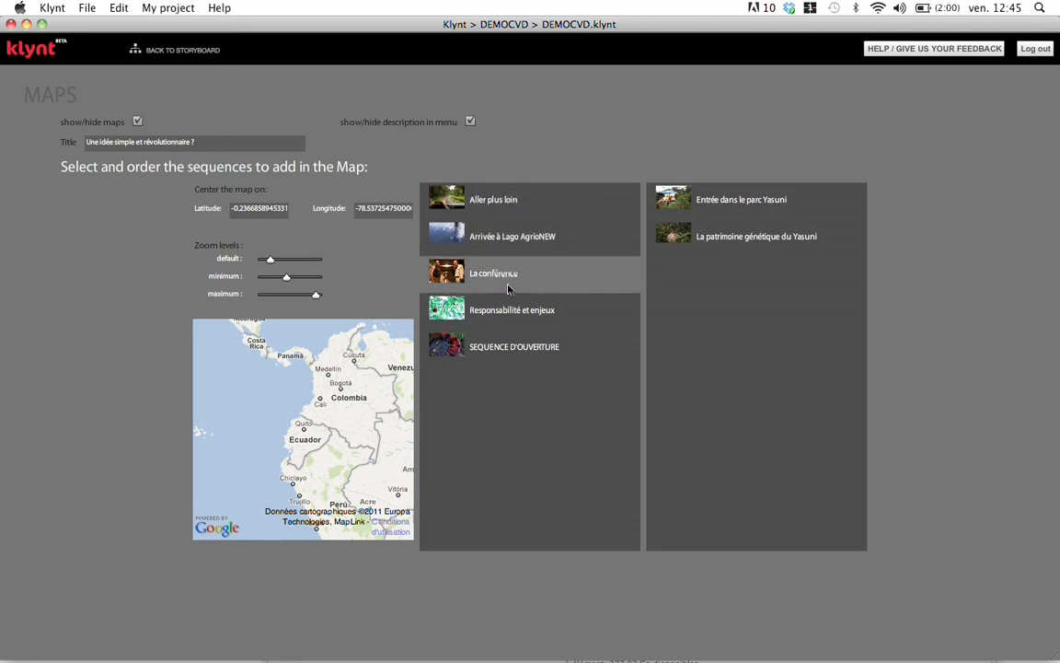
pyautogui.moveTo(485, 346); pyautogui.dragTo(727, 300)
pyautogui.moveTo(547, 235); pyautogui.dragTo(743, 327)
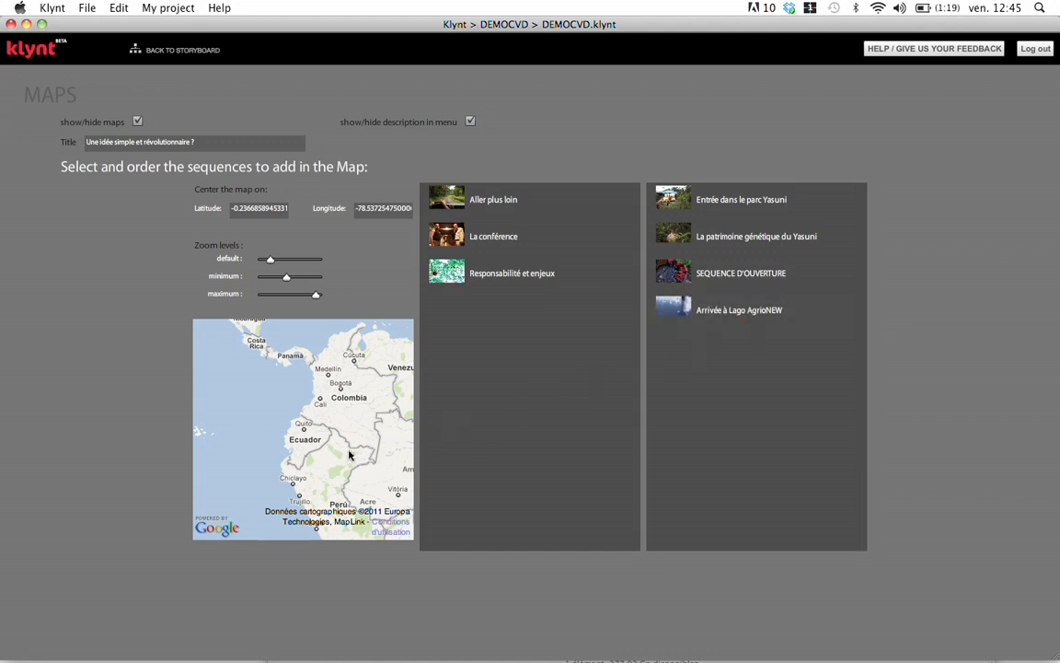
# Recentre the project map near Quito and raise its default zoom level
pyautogui.doubleClick(302, 435)
pyautogui.doubleClick(293, 429)
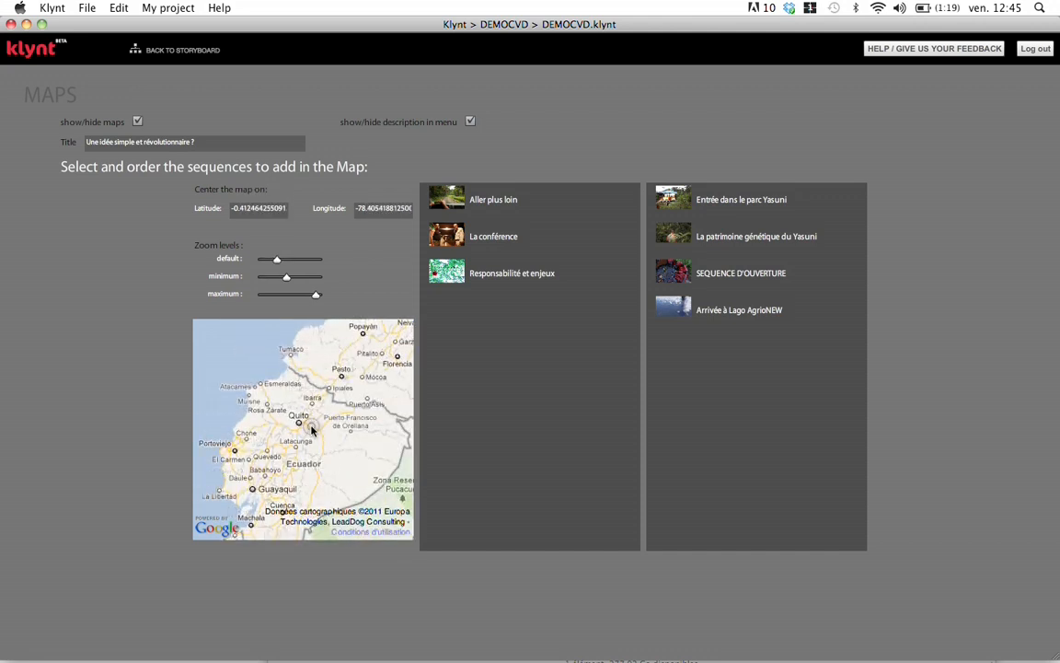
pyautogui.doubleClick(290, 429)
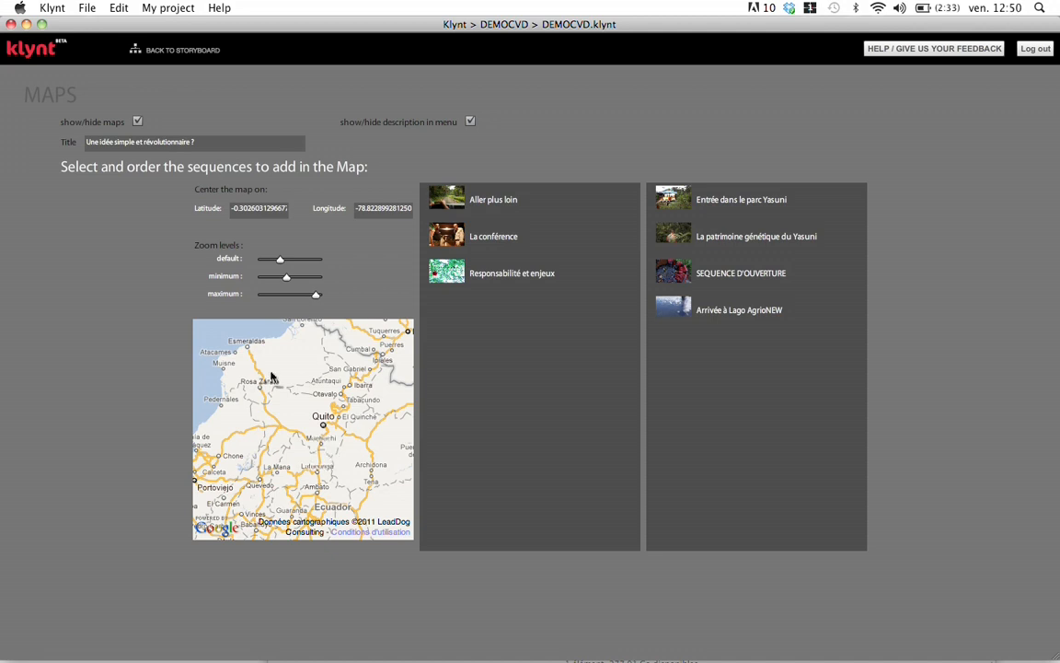
# Review the title and About text on the project's credits page and save the credits
pyautogui.click(159, 8)
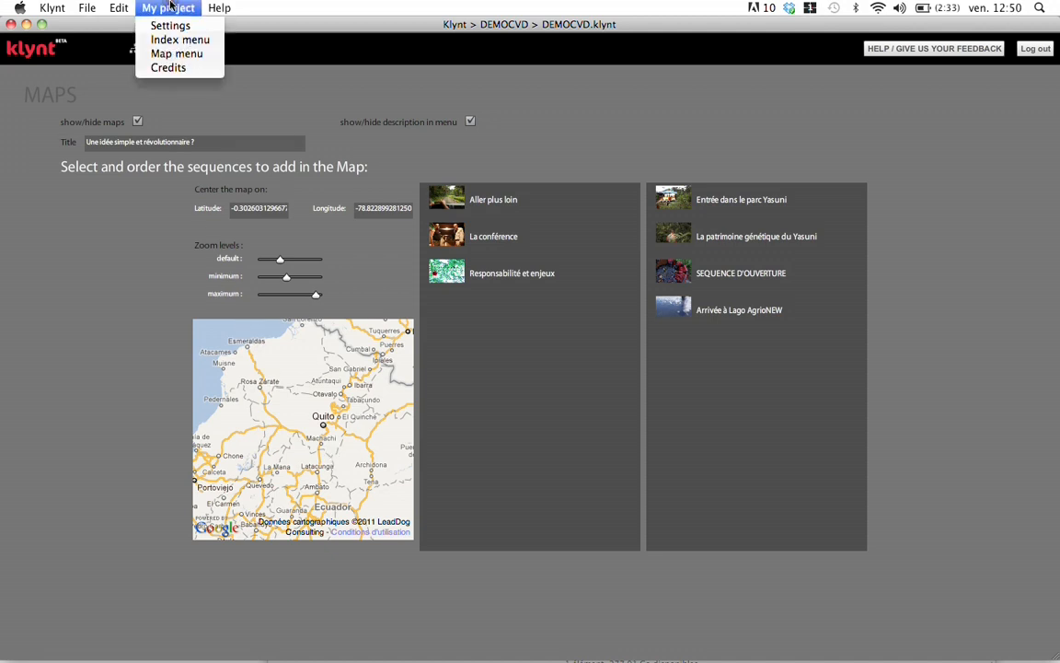
pyautogui.click(172, 67)
pyautogui.click(459, 177)
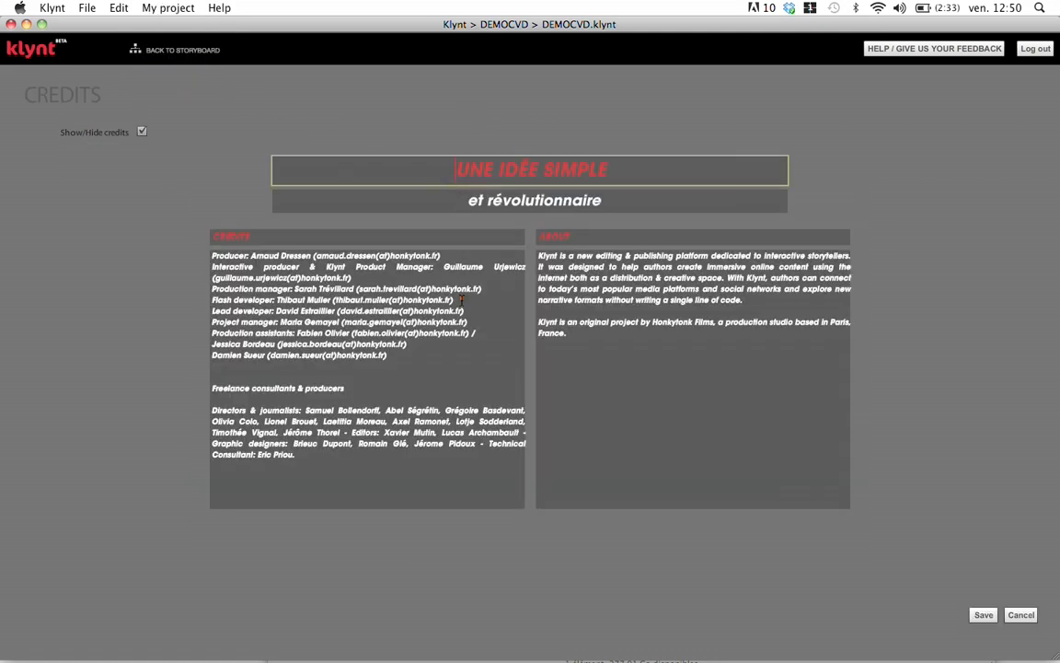
pyautogui.click(676, 375)
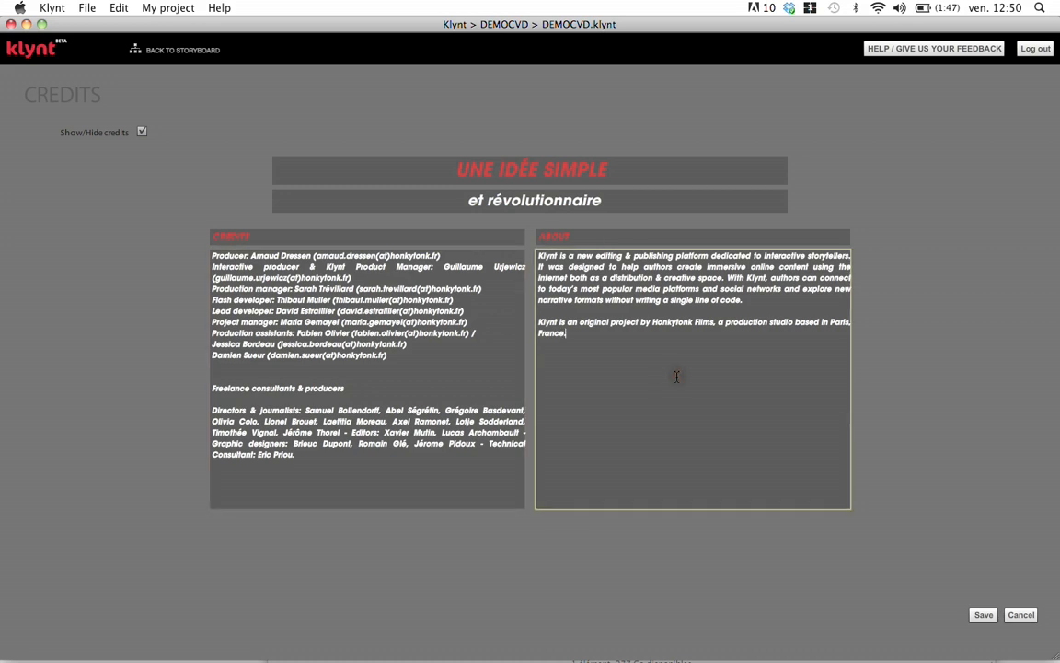
pyautogui.click(981, 615)
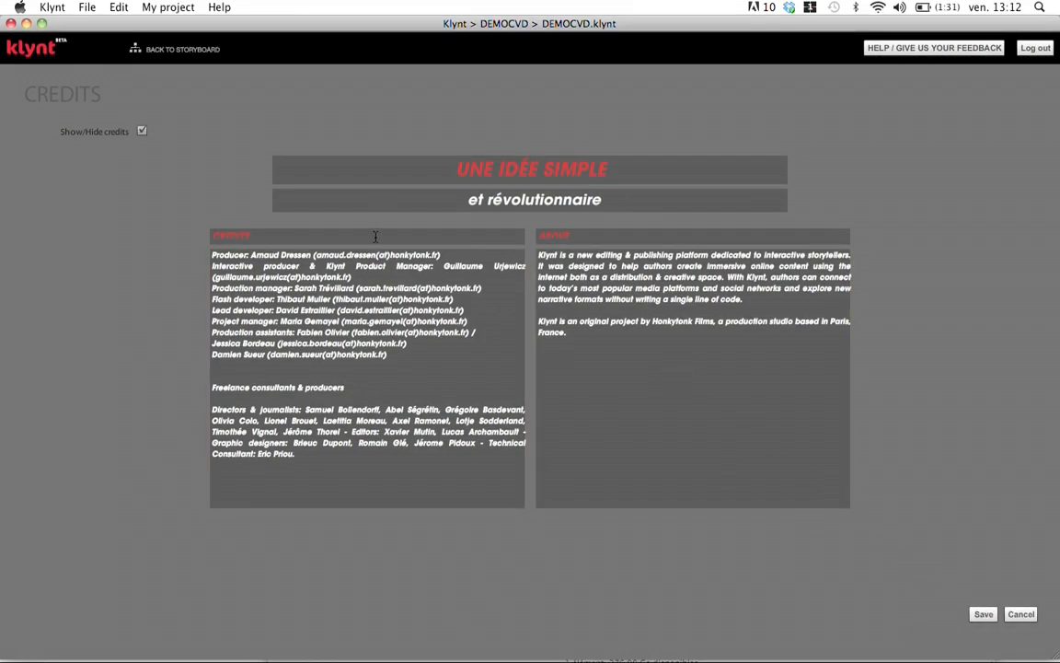
# Examine the project's connectivity settings, including the Google Analytics and Google Map keys, and the player branding options
pyautogui.click(169, 7)
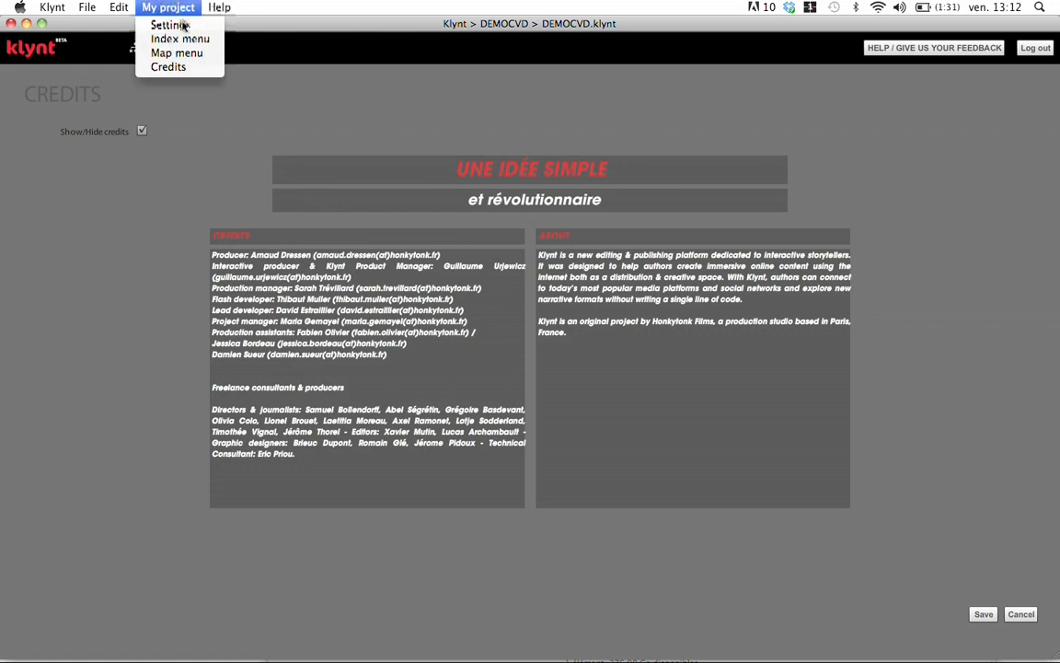
pyautogui.click(183, 26)
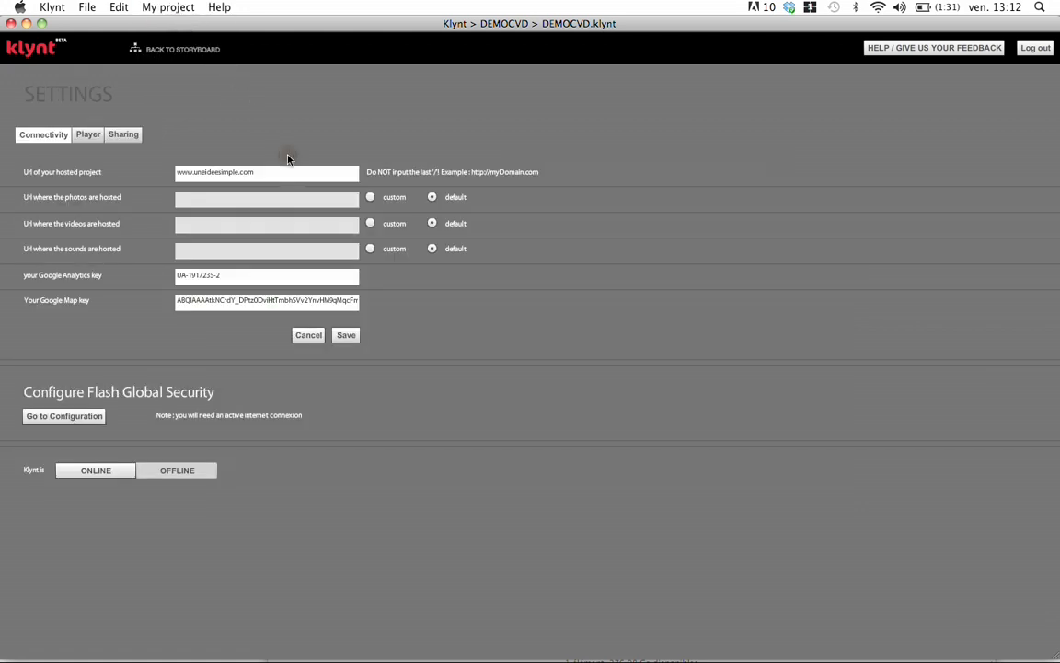
pyautogui.click(310, 275)
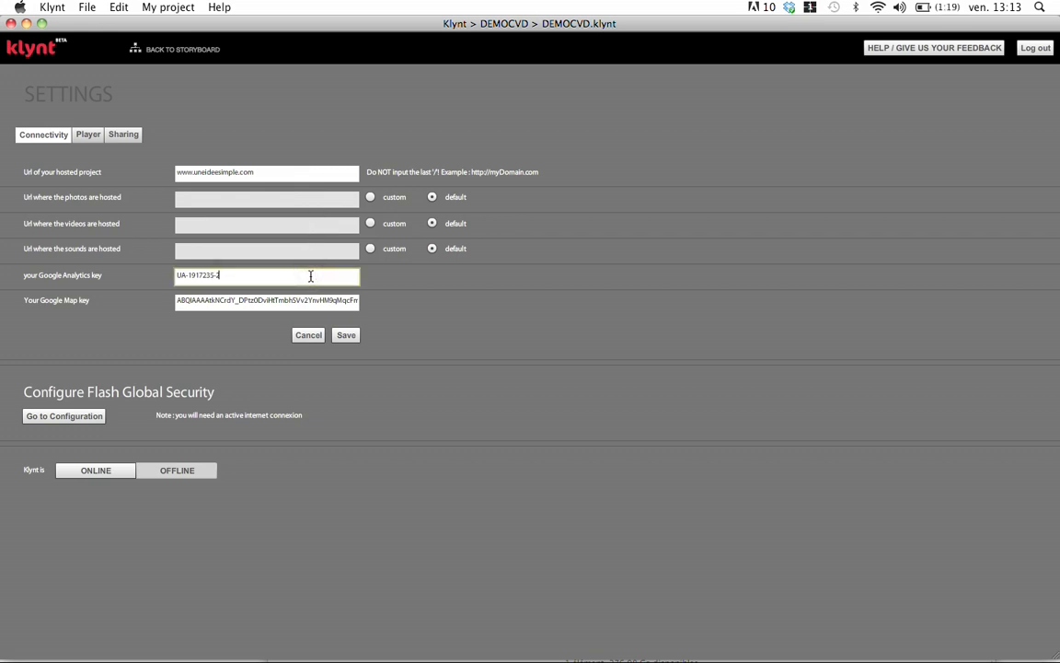
pyautogui.click(346, 300)
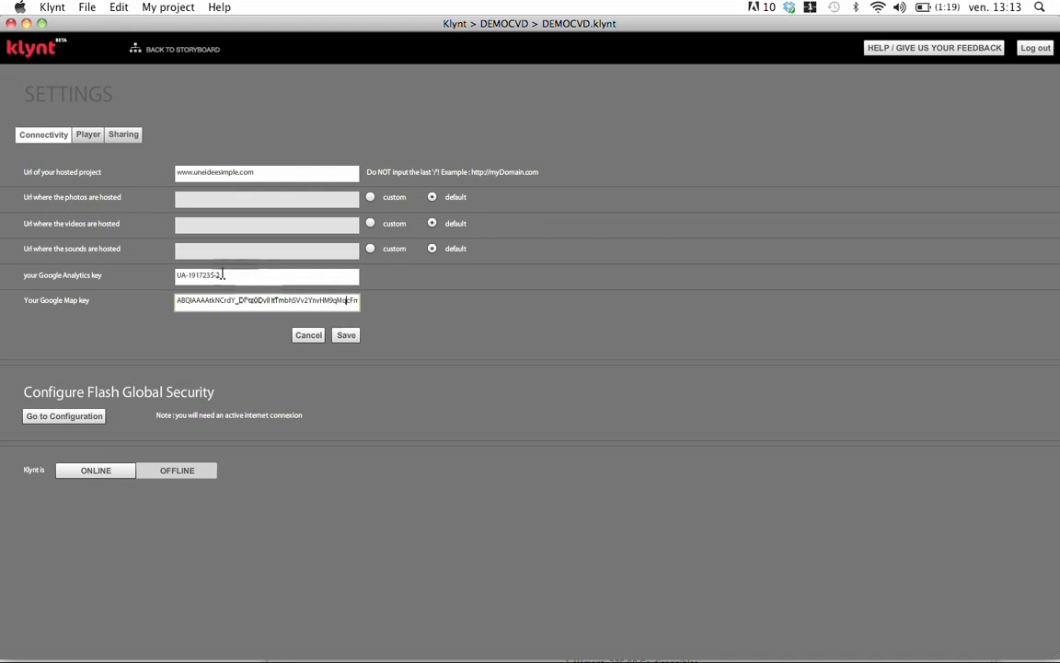
pyautogui.click(87, 133)
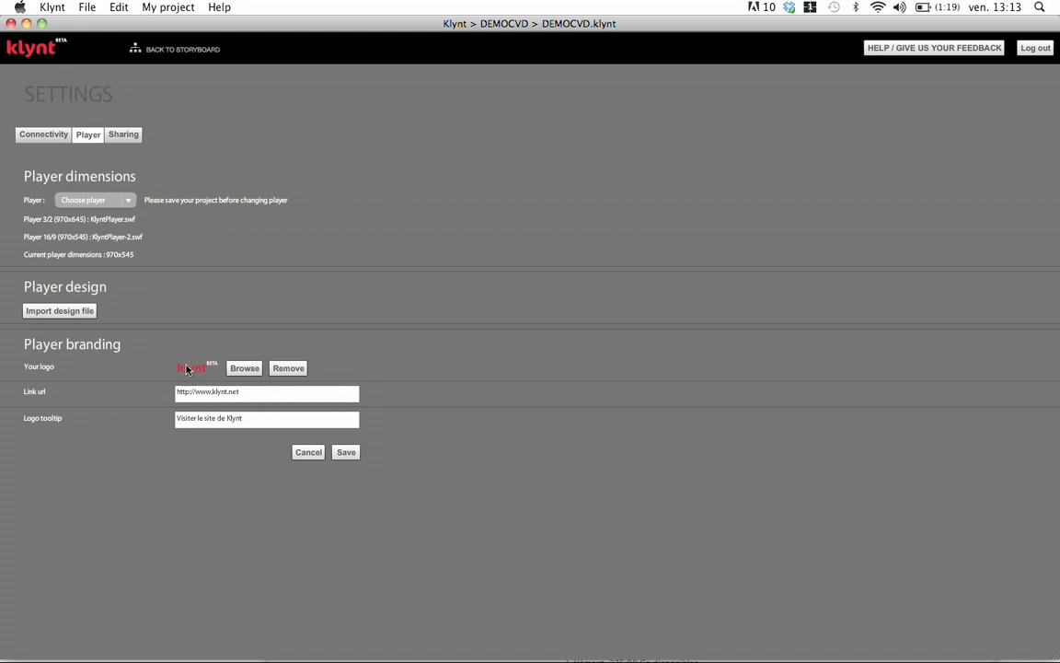
pyautogui.click(248, 373)
# Select the iframe embed code in the project's sharing settings and save those settings
pyautogui.click(113, 137)
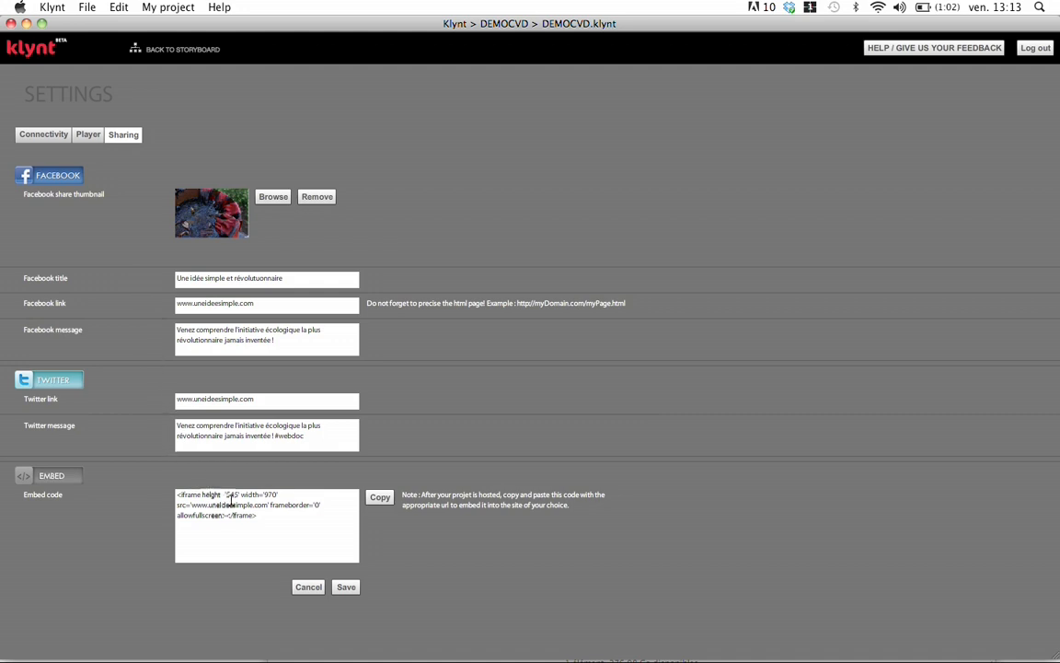
pyautogui.click(279, 548)
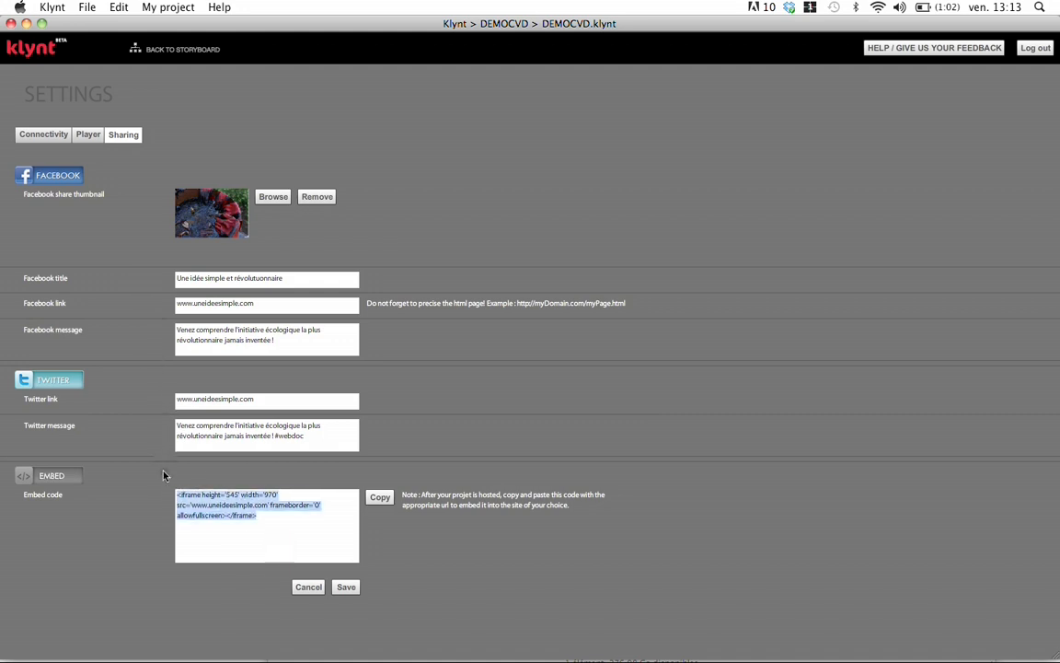
pyautogui.click(350, 586)
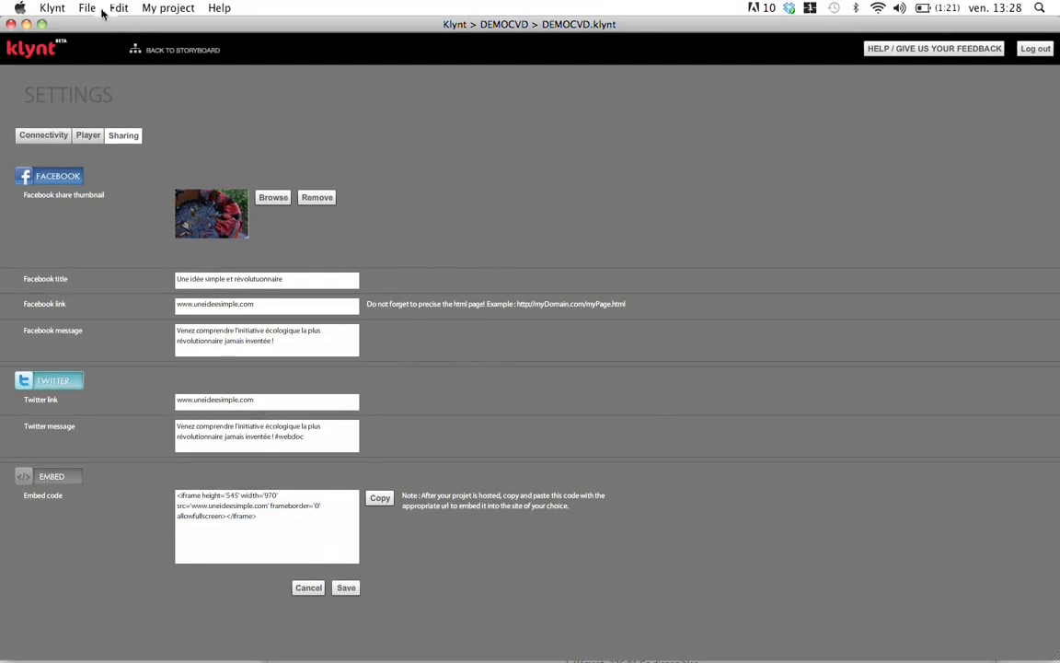
# Place SEQUENCE D'OUVERTURE first in the script's sequence order and export the script as HTML
pyautogui.click(89, 8)
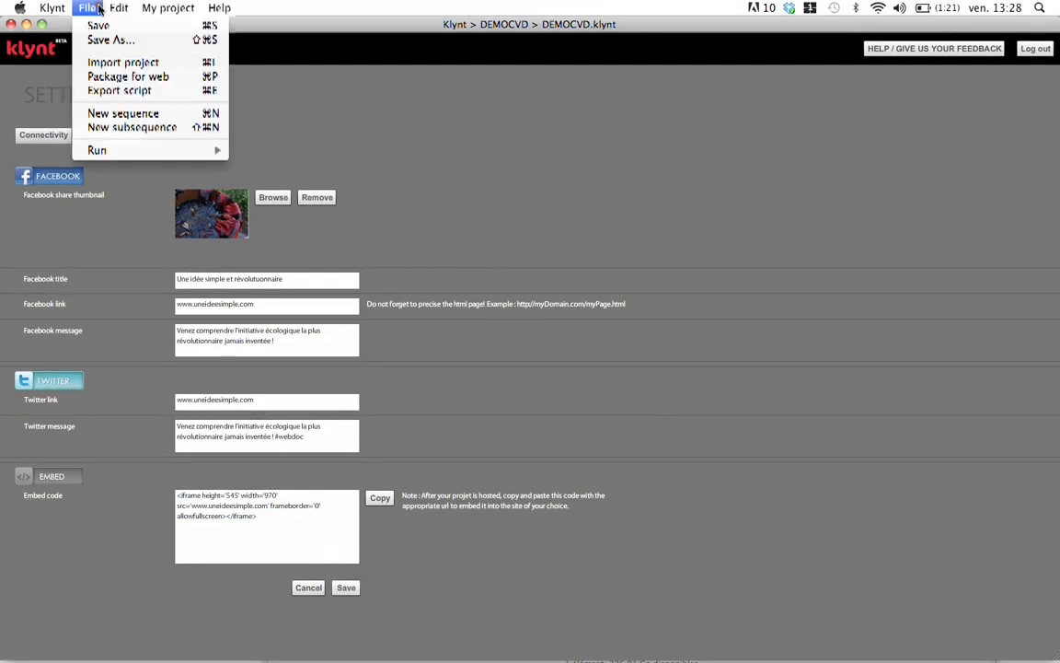
pyautogui.click(184, 92)
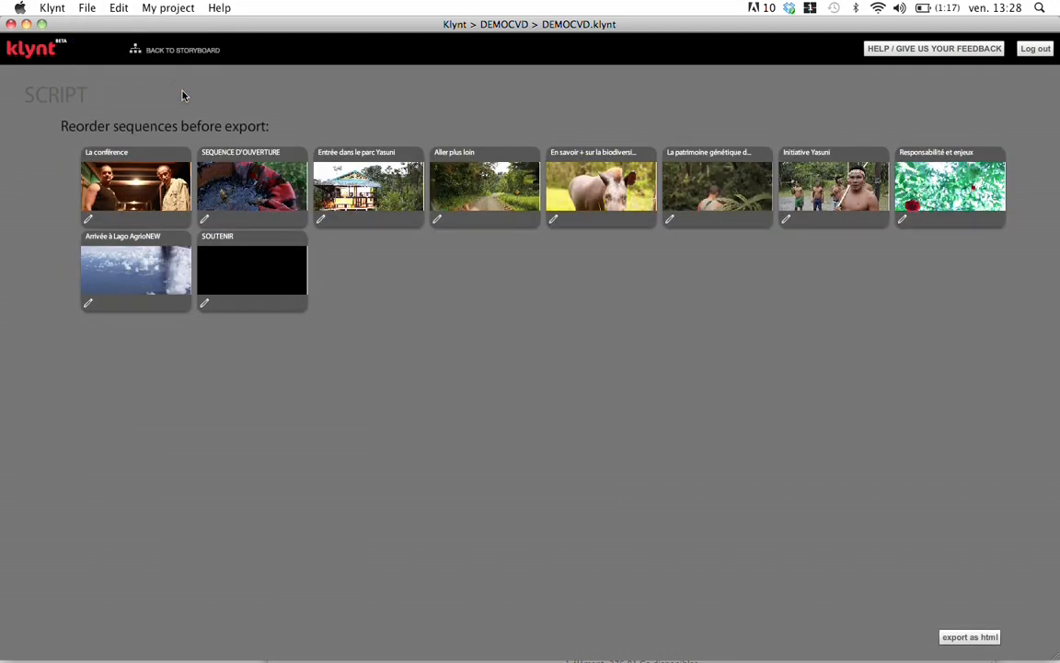
pyautogui.moveTo(258, 169); pyautogui.dragTo(90, 198)
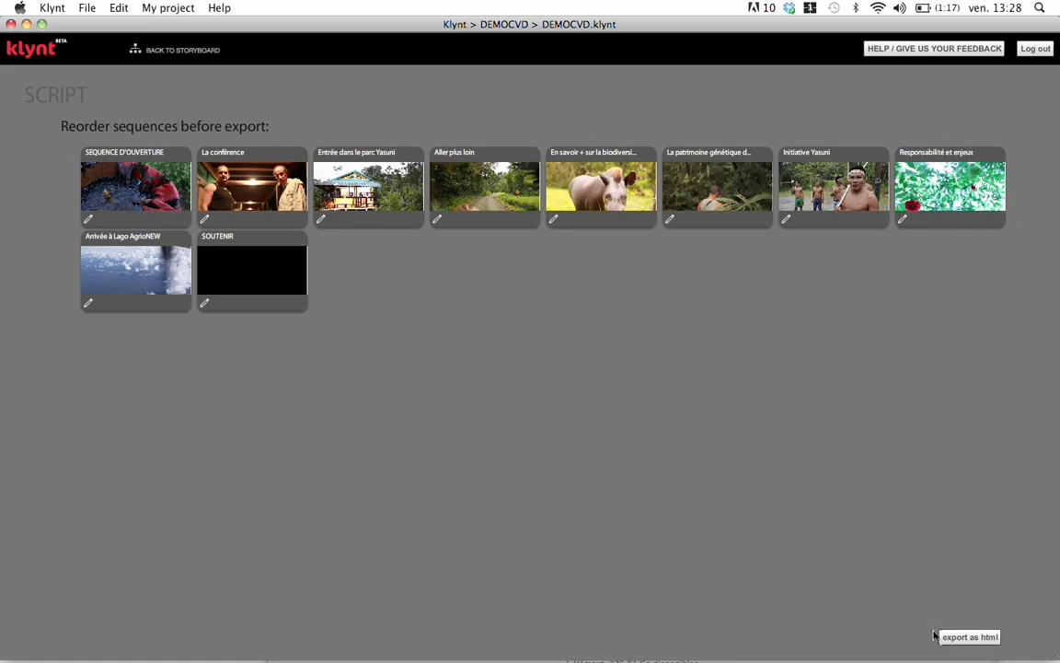
pyautogui.click(970, 636)
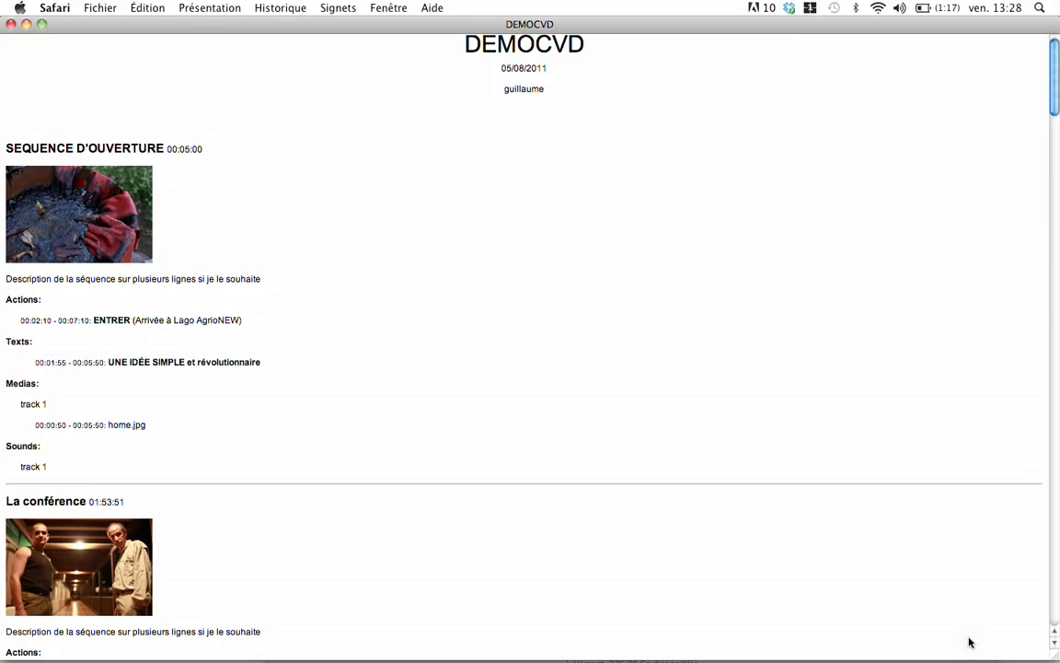
# Examine the actions, texts, medias and sounds listed for each sequence in the exported HTML script, down to Entrée dans le parc Yasuni
pyautogui.scroll(-10, 899, 461)
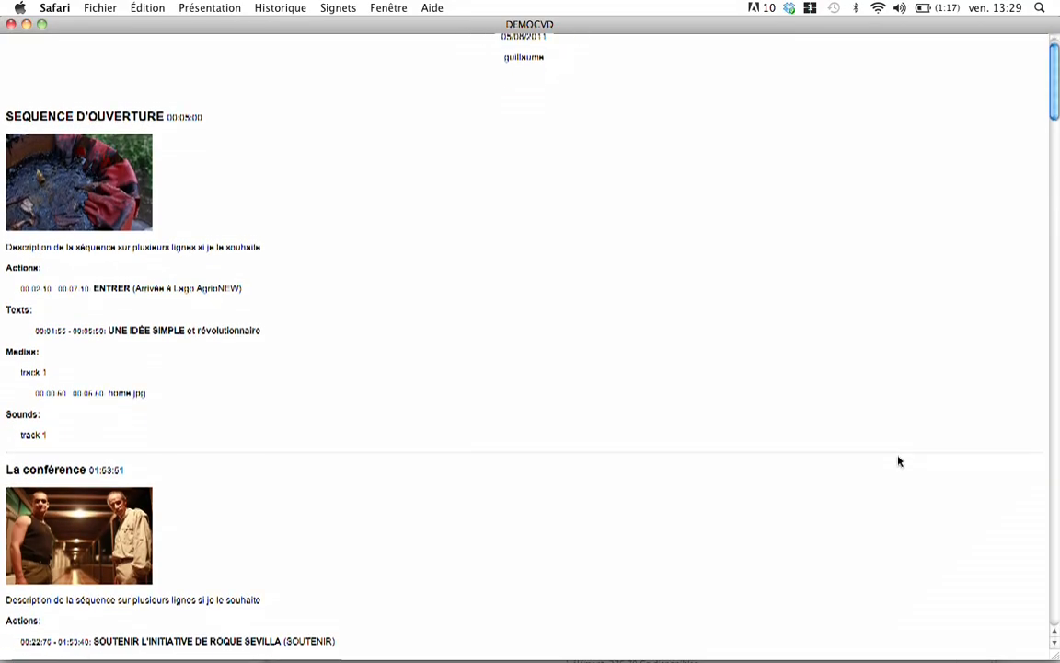
pyautogui.scroll(-8, 899, 461)
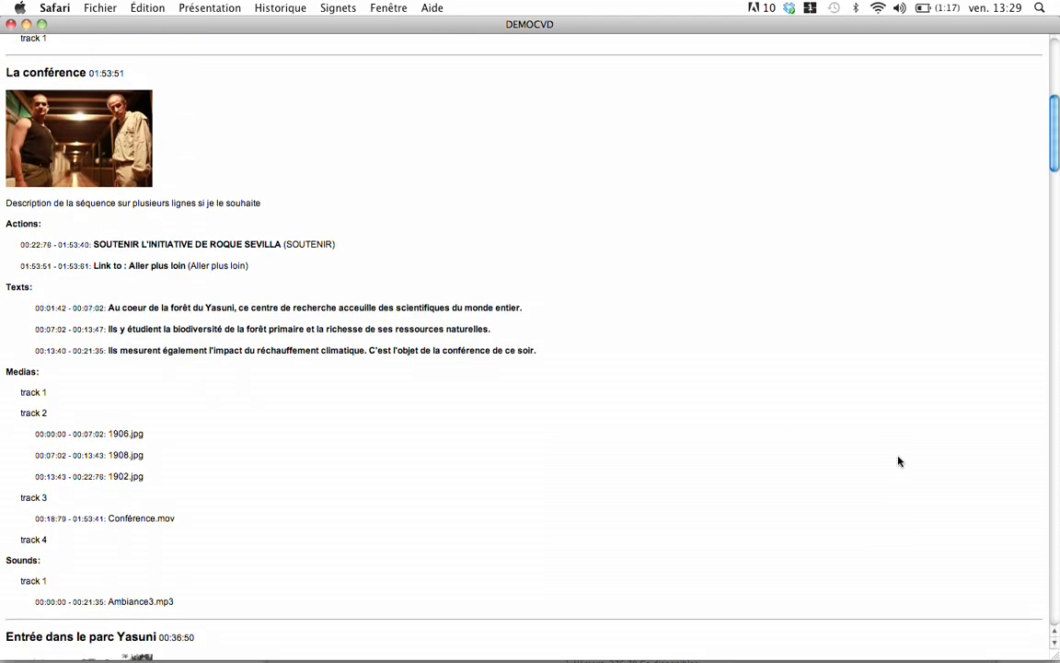
pyautogui.scroll(-4, 899, 461)
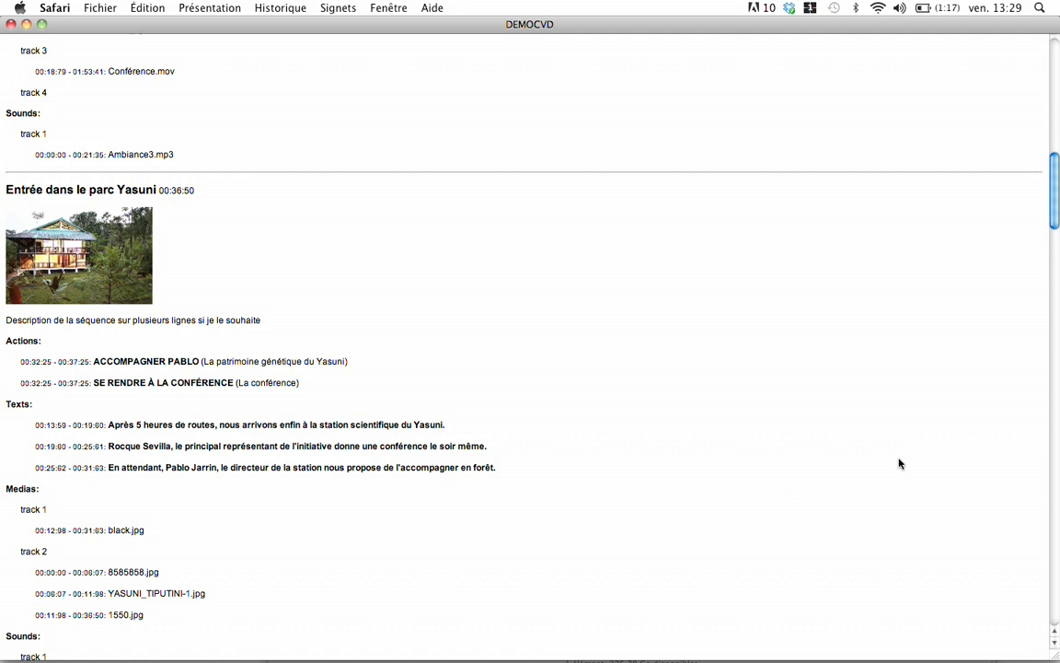
# Return from the exported script to Klynt and package the DEMOCVD project for web
pyautogui.click(26, 25)
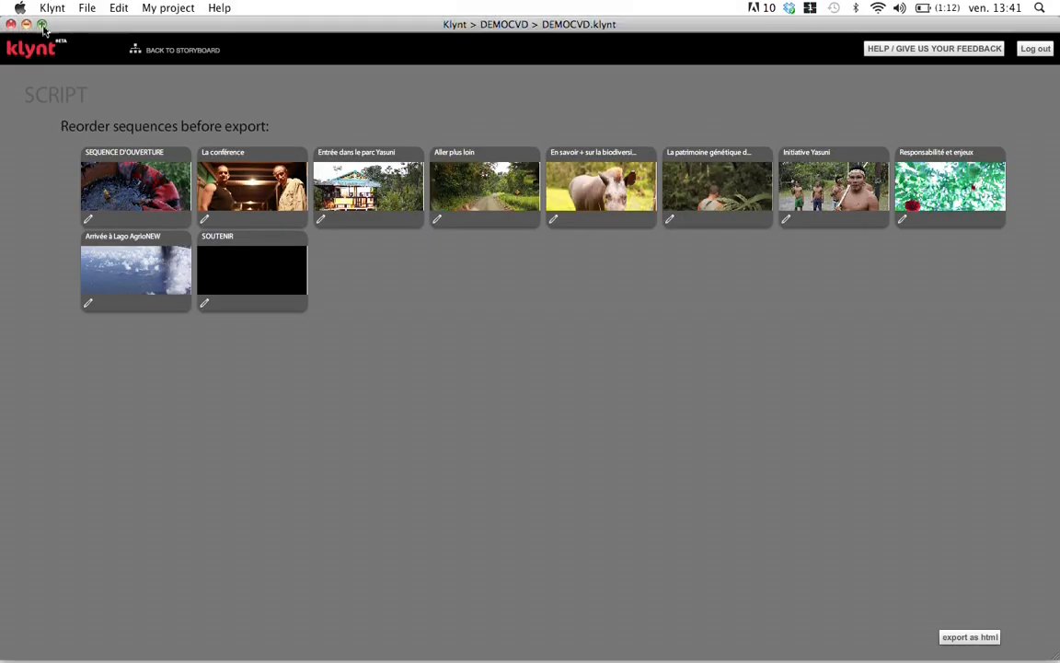
pyautogui.click(96, 9)
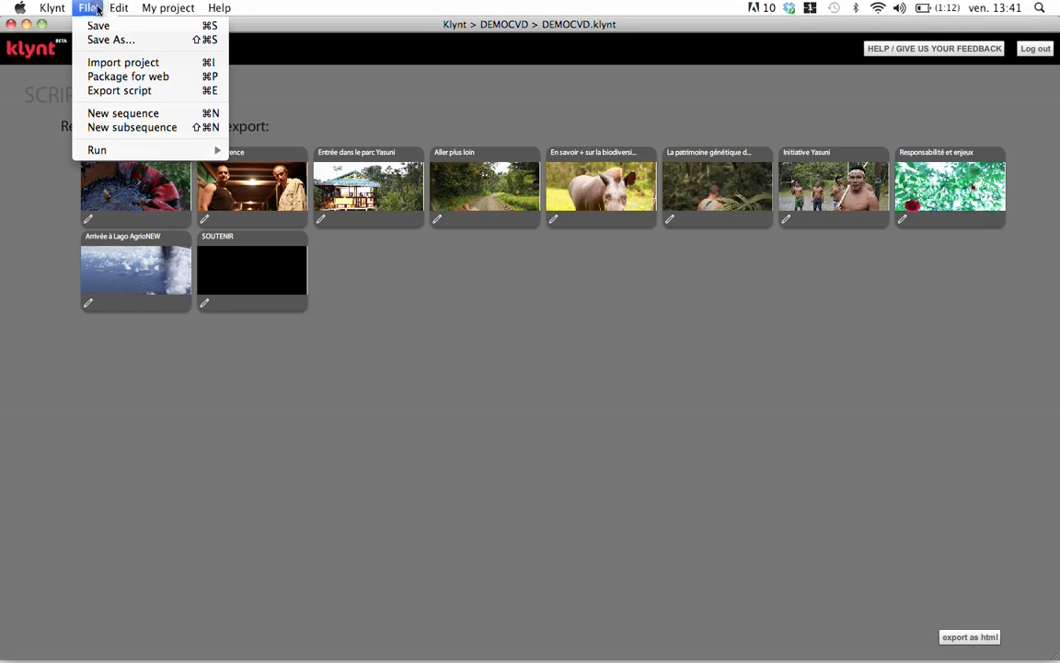
pyautogui.click(191, 80)
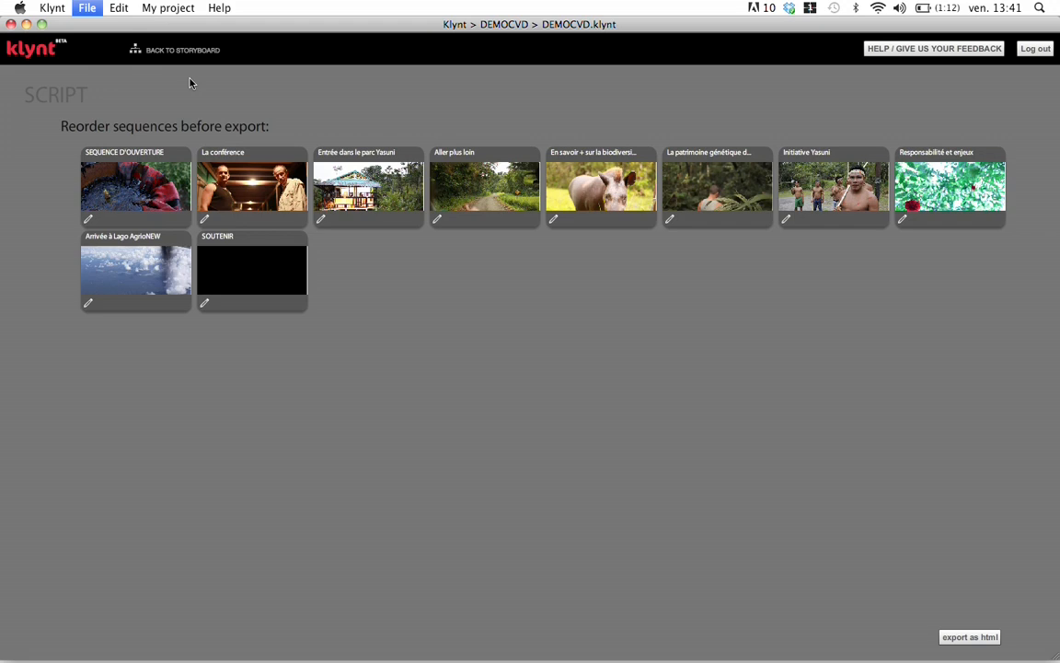
# Switch to Finder, open the DEMOCVD_publish_to_web folder and launch its index.html in the browser
pyautogui.press('super+Tab')
pyautogui.press('super+Tab')
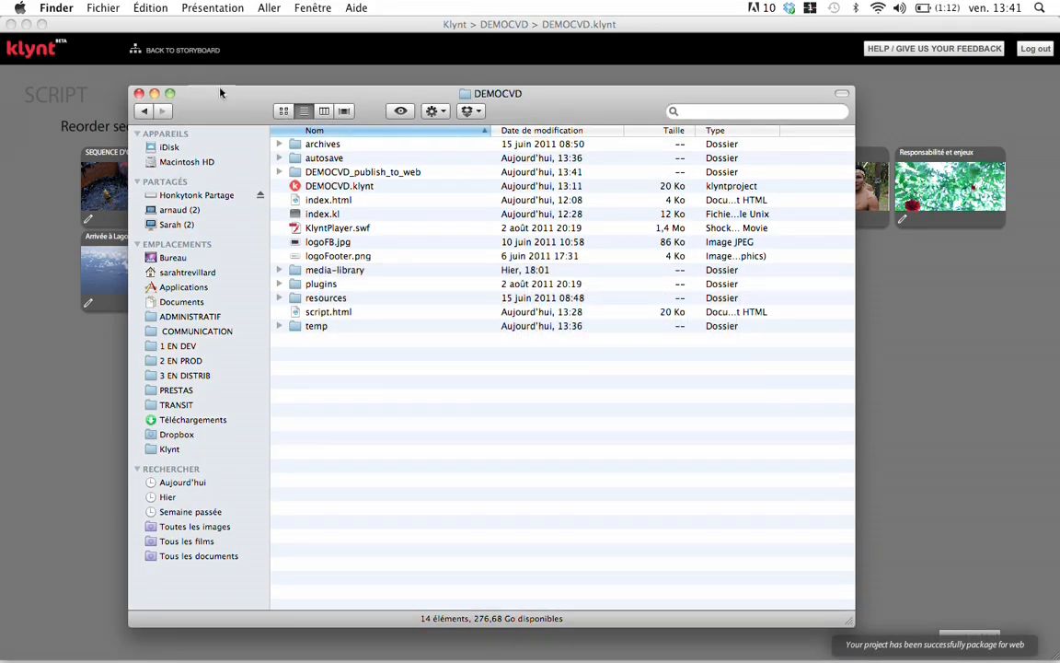
pyautogui.click(353, 173)
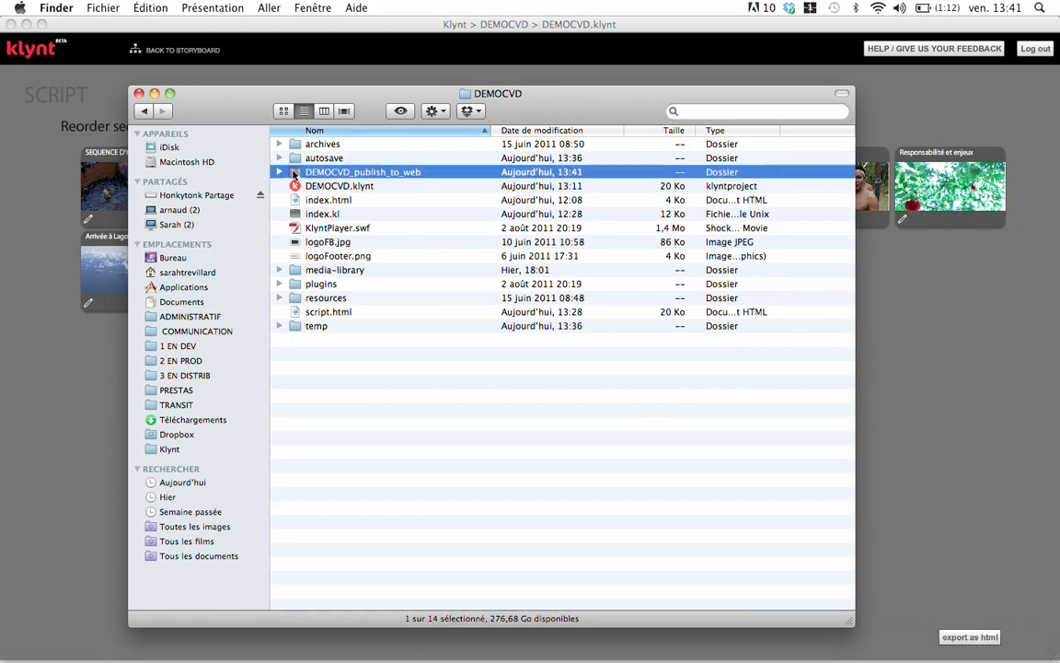
pyautogui.doubleClick(295, 173)
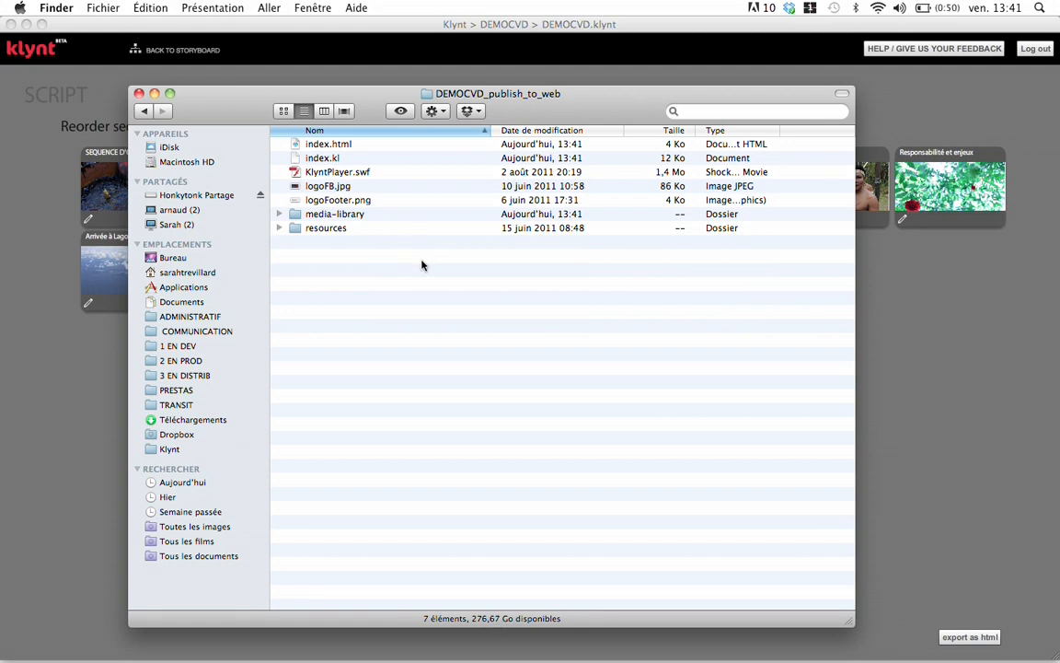
pyautogui.click(366, 145)
pyautogui.doubleClick(366, 145)
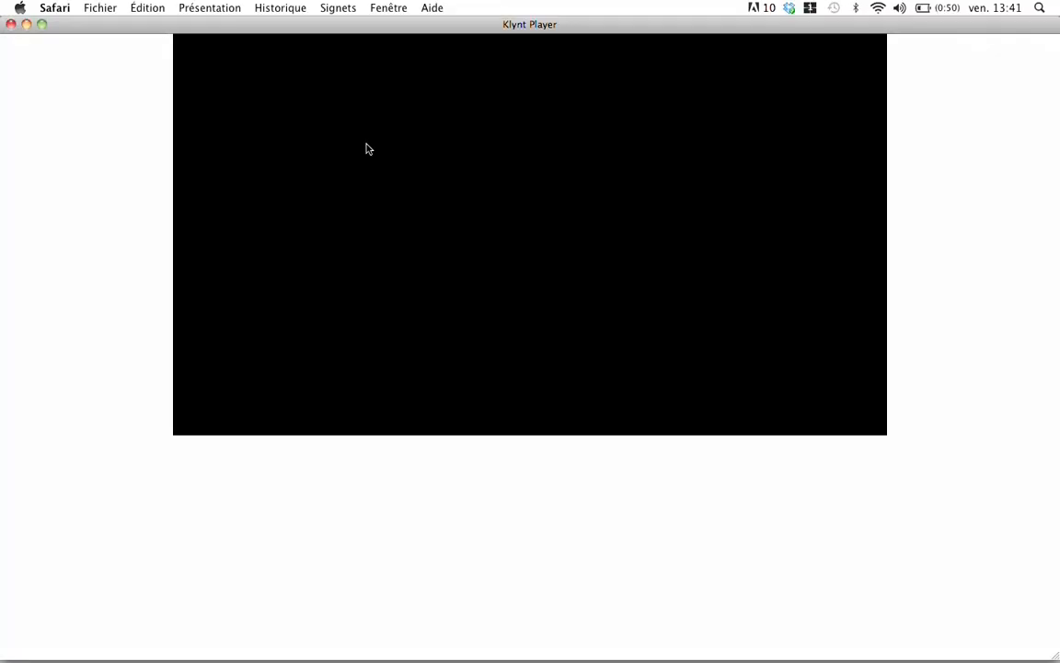